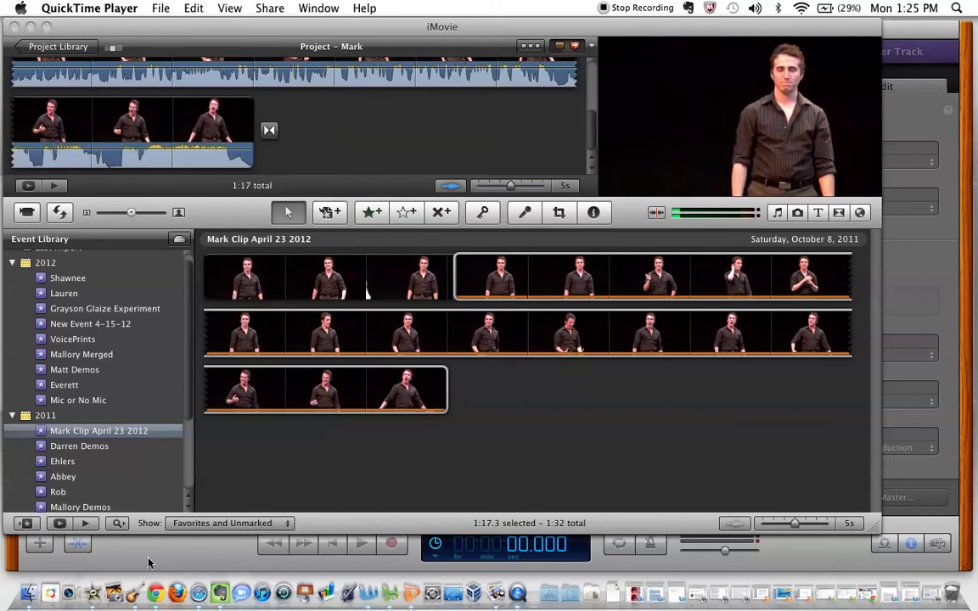
Switch to iMovie and create a new project named with the performer's first name followed by "Carousel Cut"
click(113, 592)
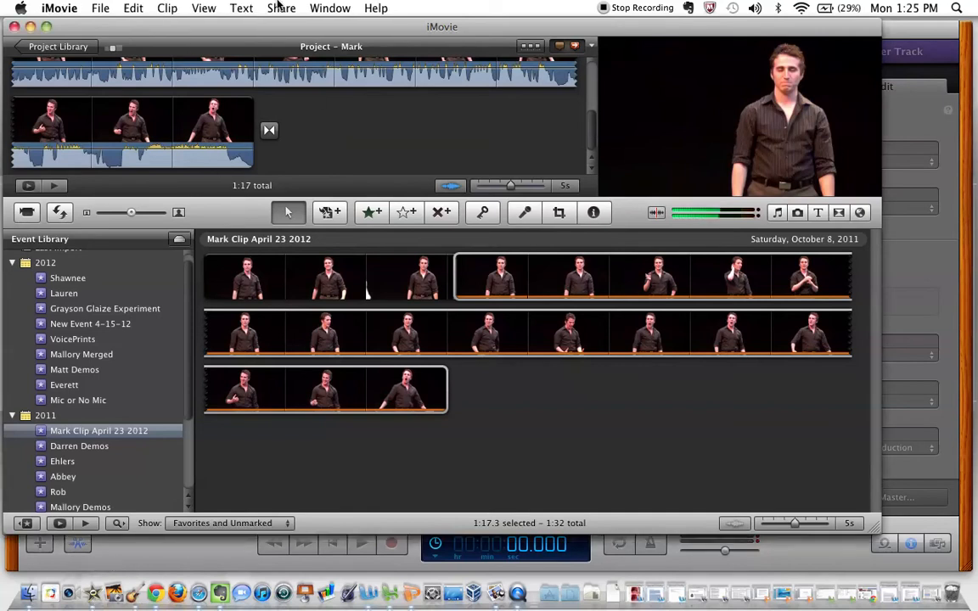
click(100, 9)
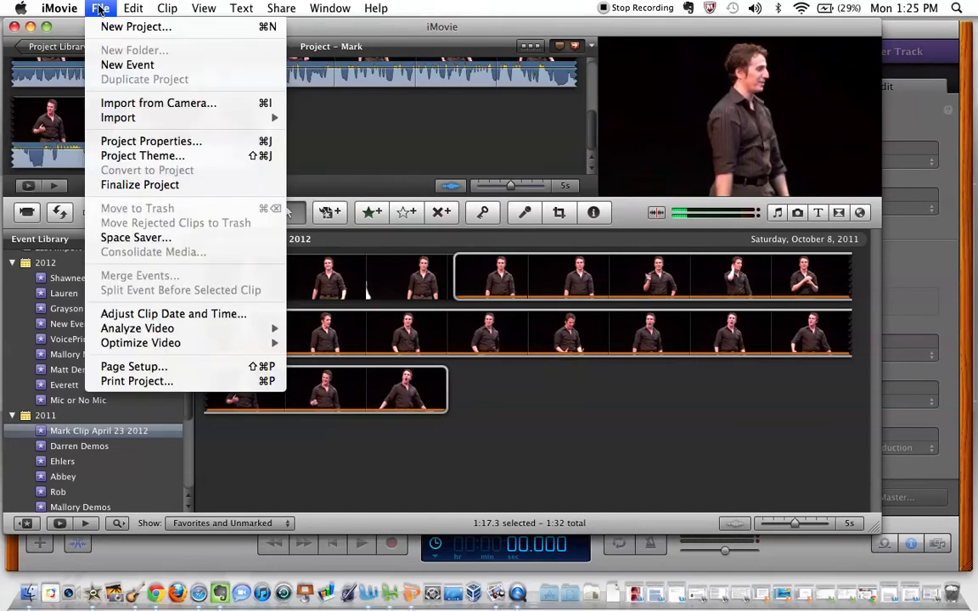
click(111, 28)
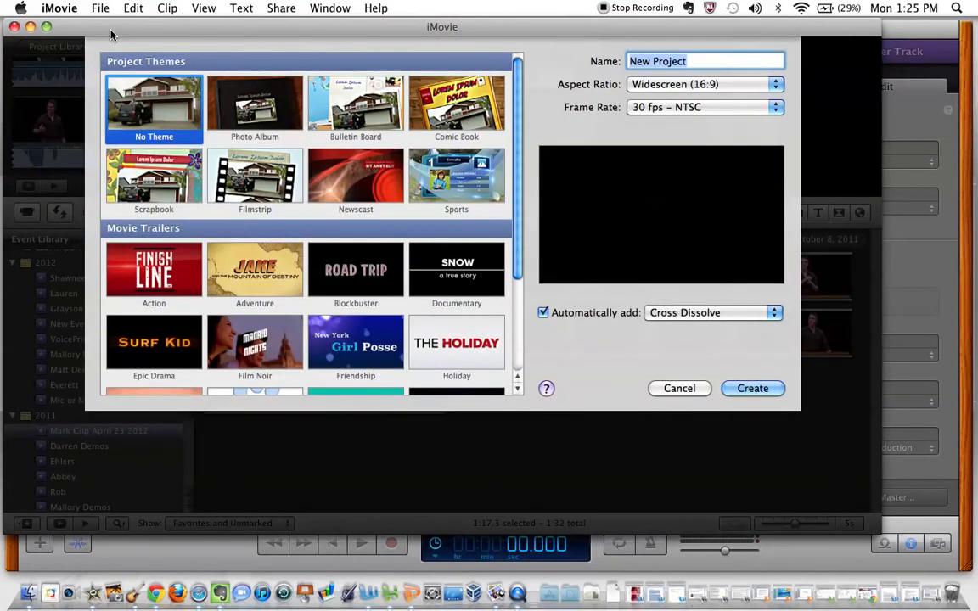
scroll(205, 168, down, 5)
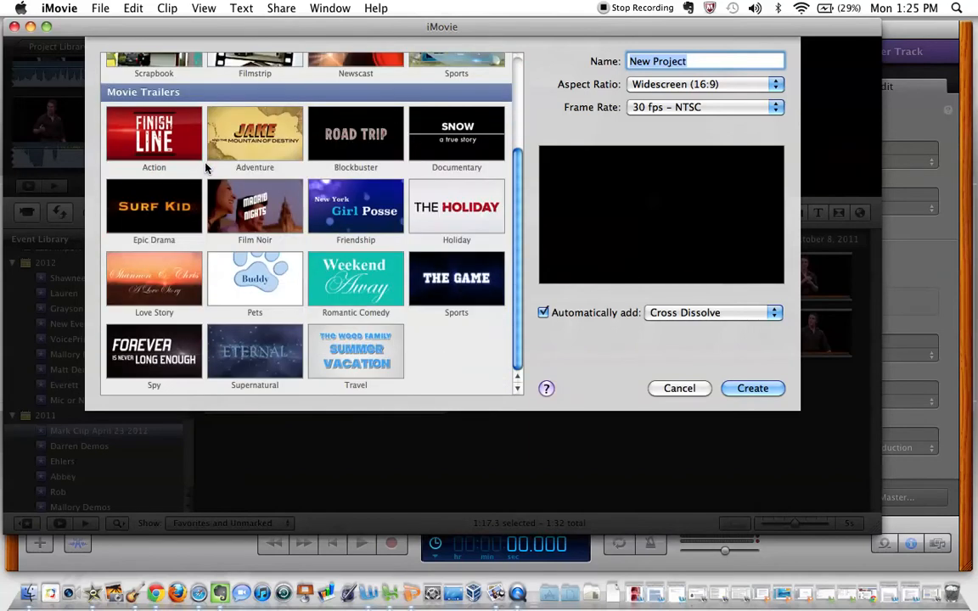
scroll(204, 166, up, 5)
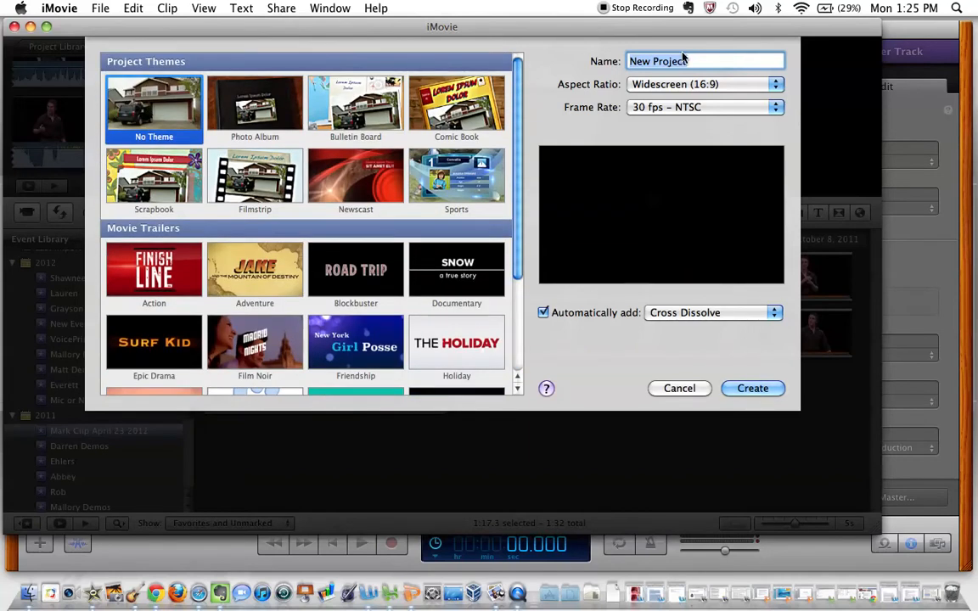
text(Mark Carousel Clu)
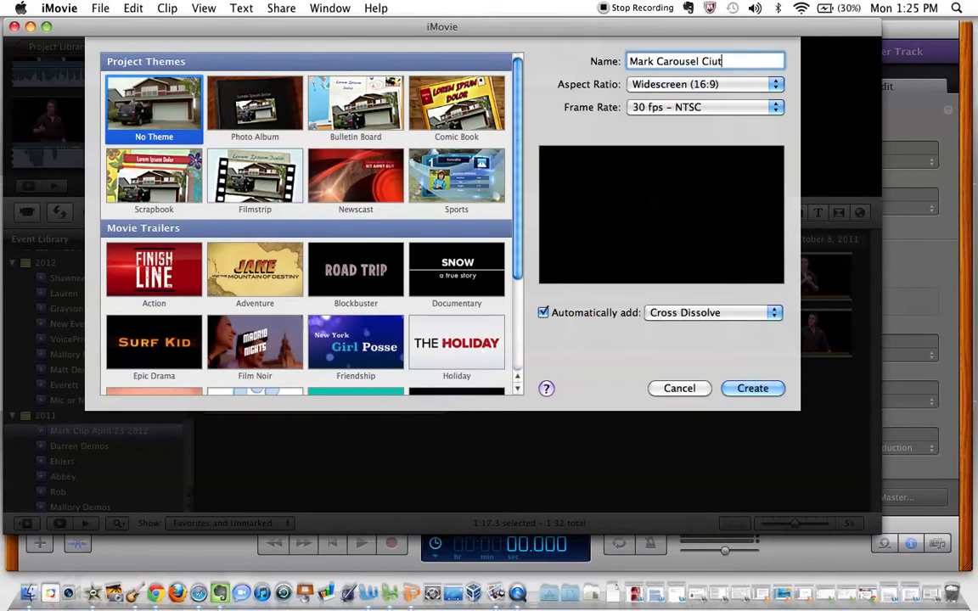
text(t)
click(759, 389)
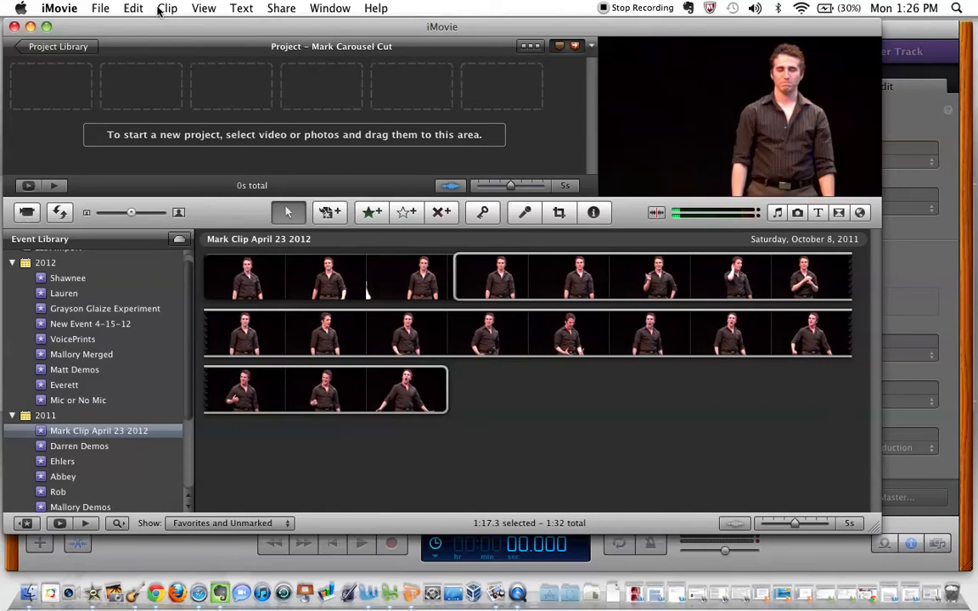
Start a movie import and choose the most recently modified .mov file in the Documents folder, sorting by date modified
click(99, 8)
mouse_move(141, 115)
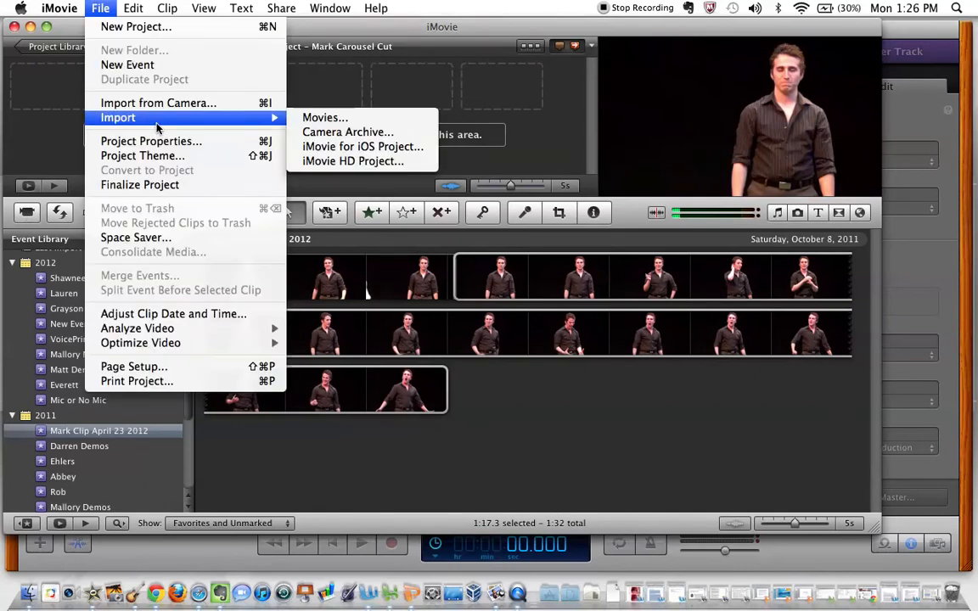
click(323, 119)
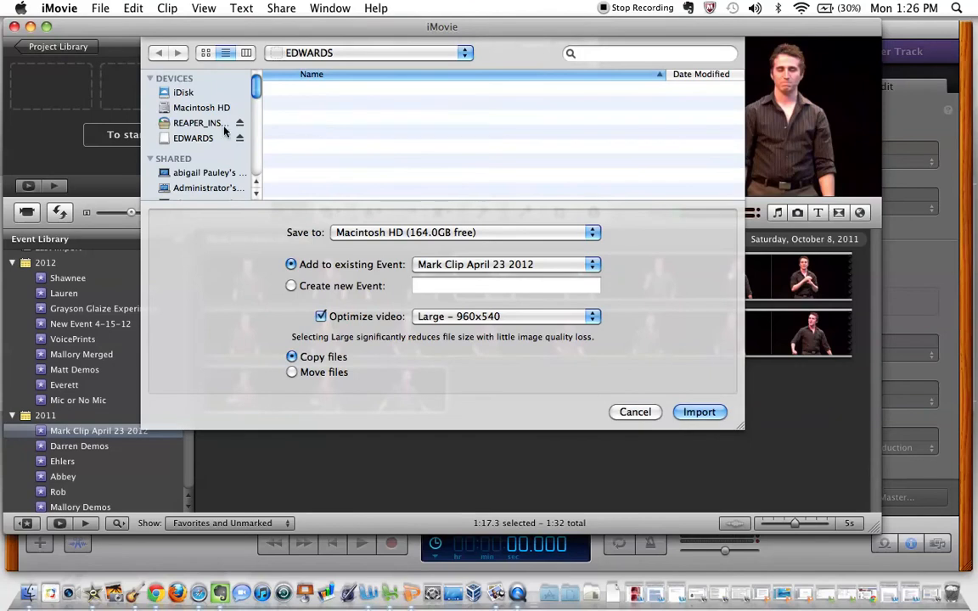
scroll(203, 125, down, 5)
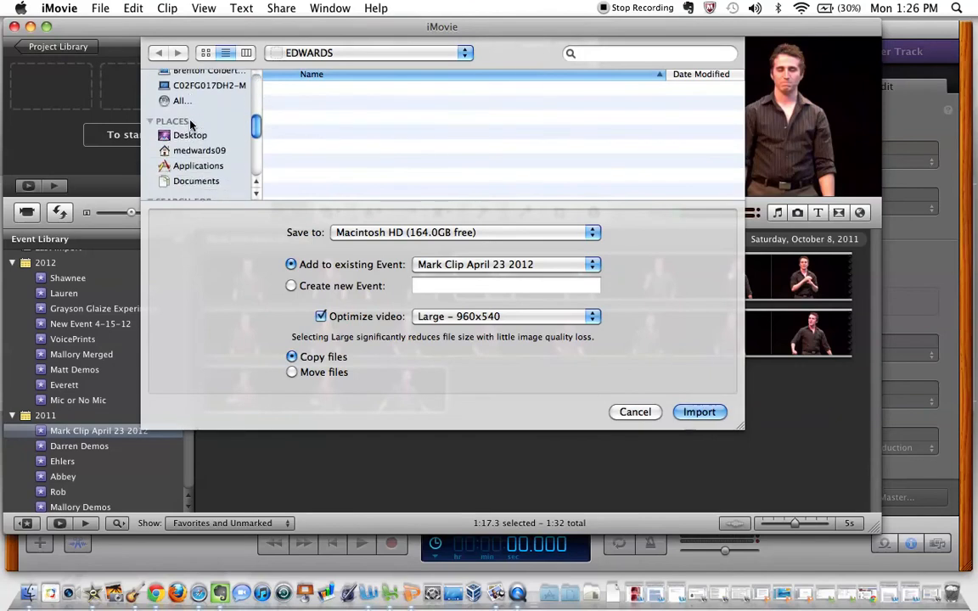
click(193, 180)
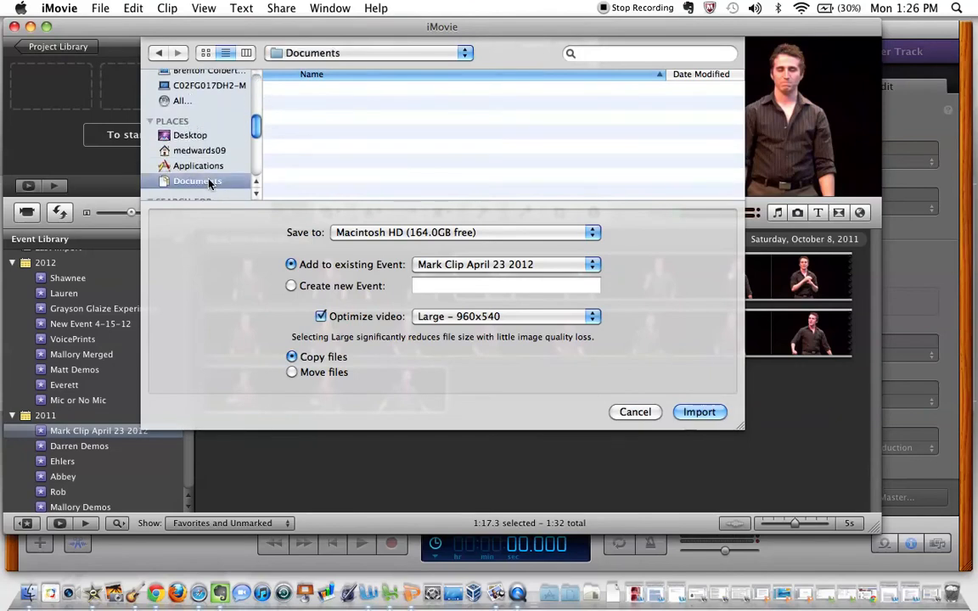
click(689, 78)
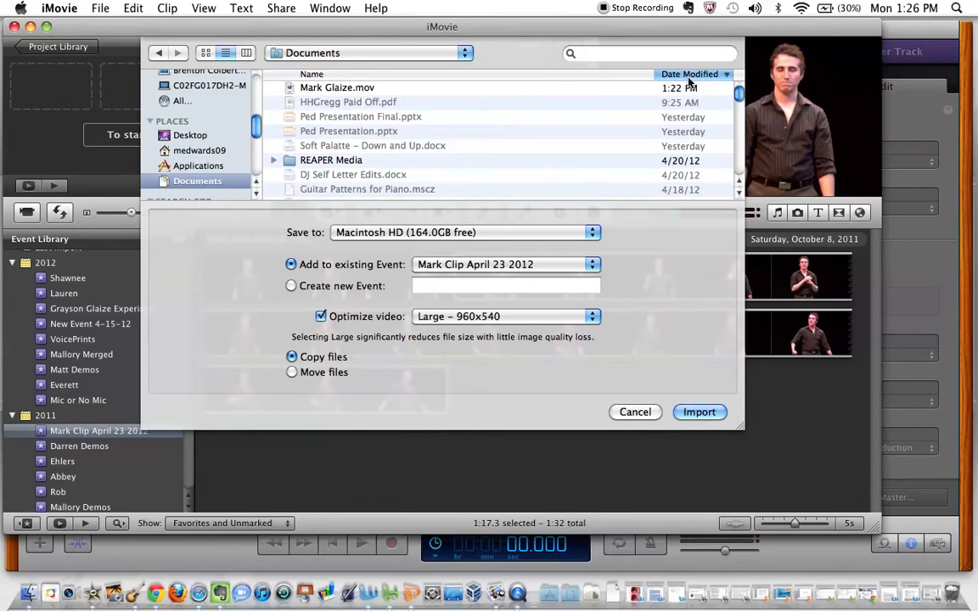
click(448, 90)
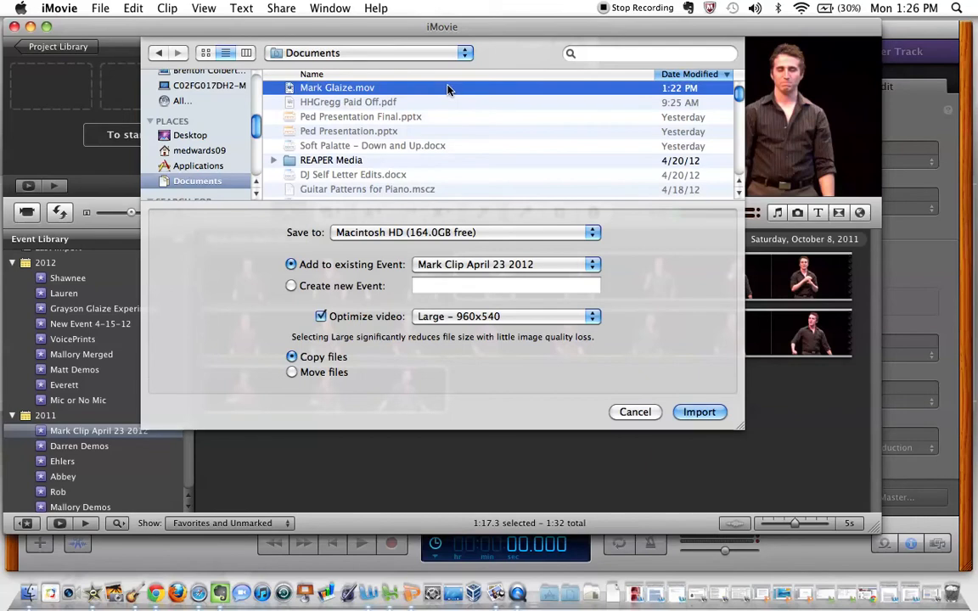
Import the movie into a new event named with the performer's first name and "Carousel Cuts Raw", using the Move files option
click(291, 287)
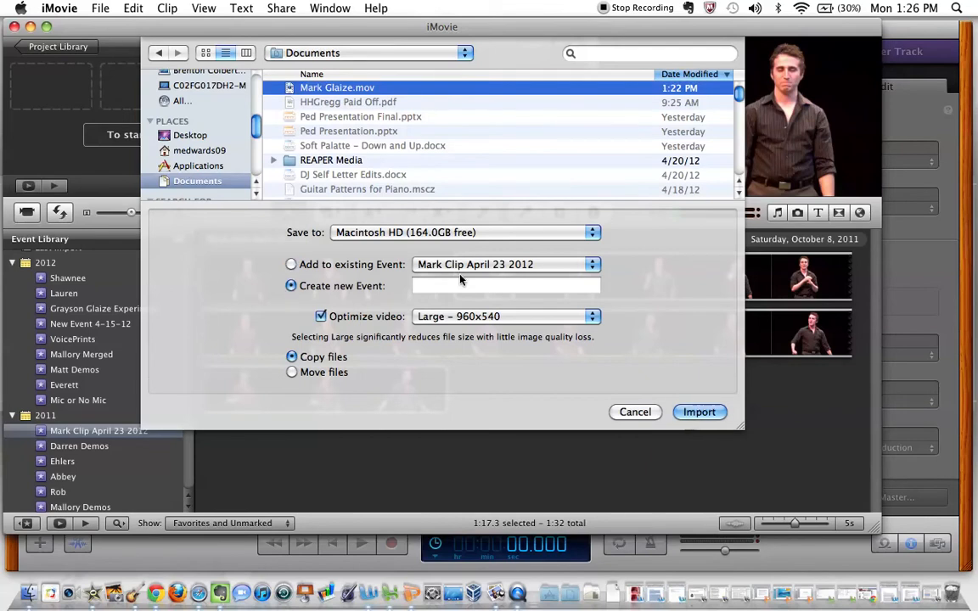
click(484, 288)
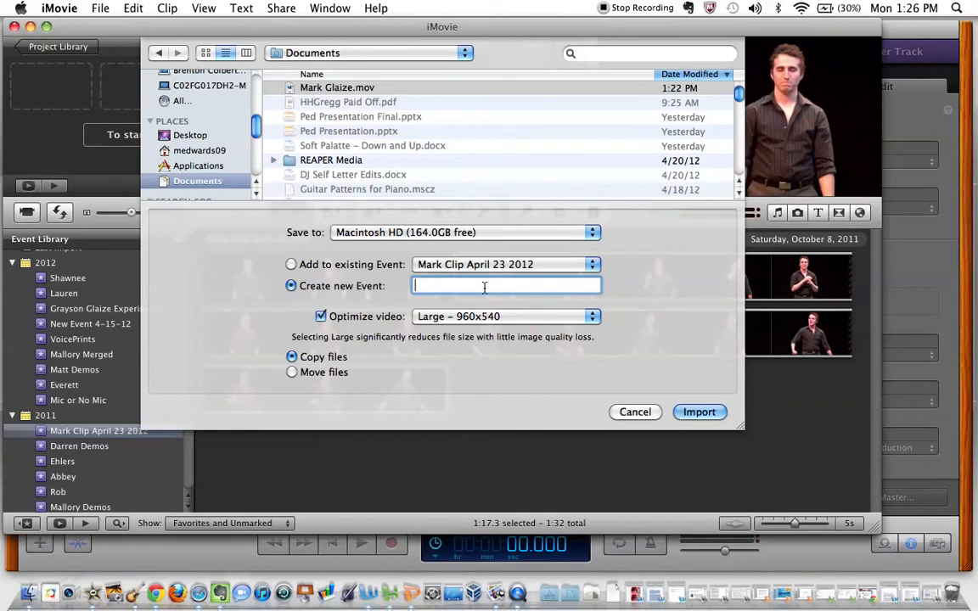
text(ark Carousel Cuts Raw)
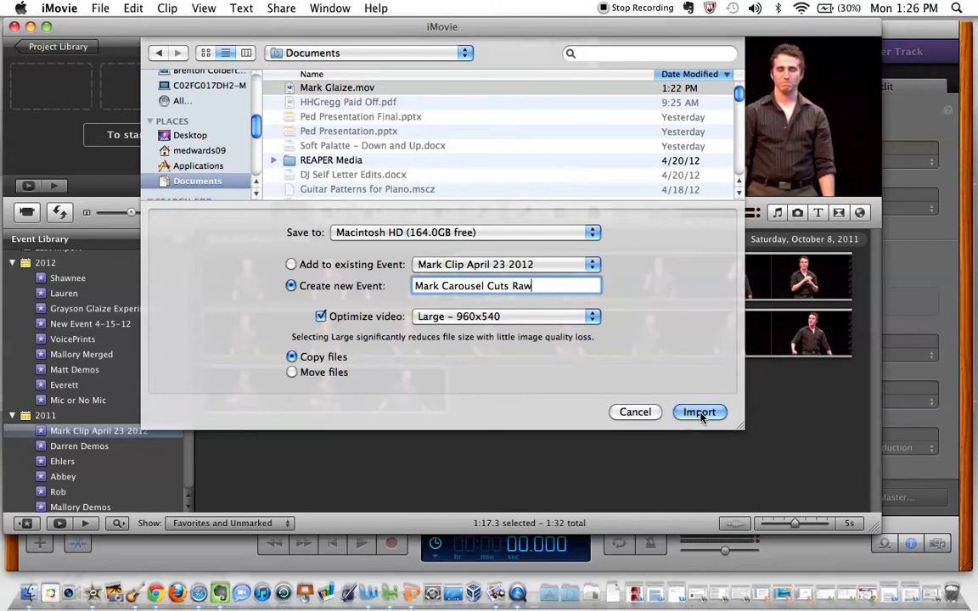
click(292, 373)
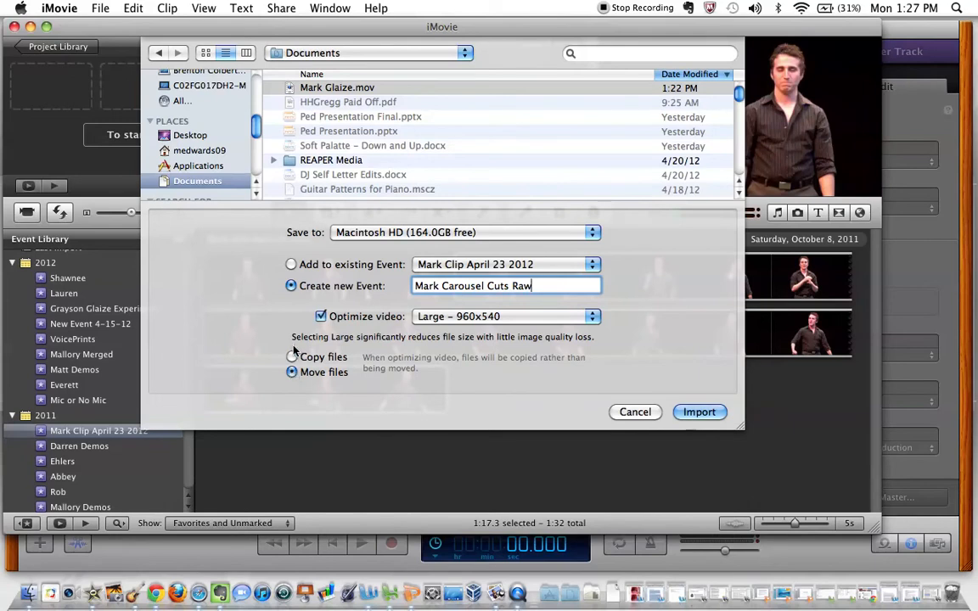
click(698, 412)
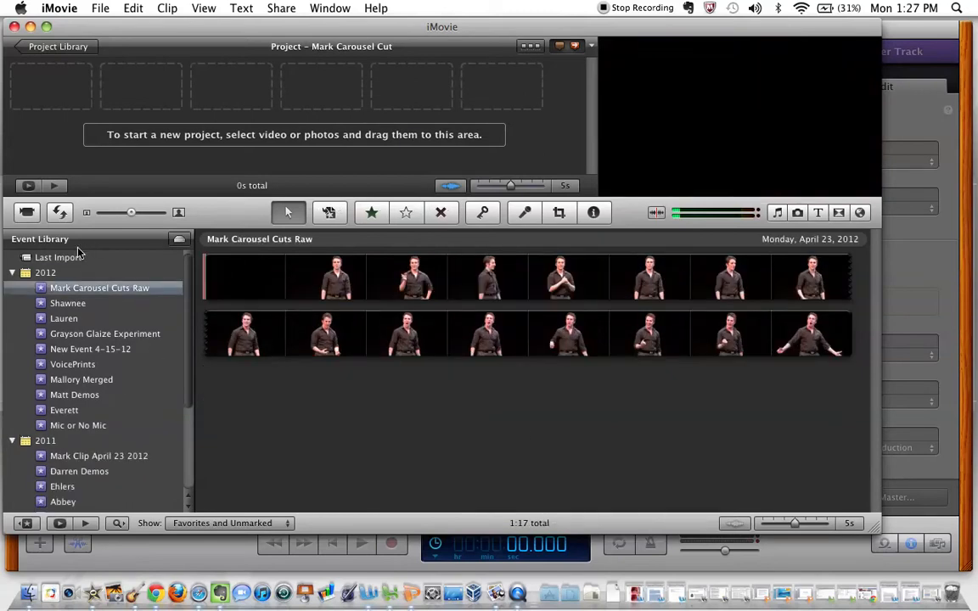
Look at the two 2012 events listed below the new import, and return to the "Carousel Cuts Raw" event
click(69, 305)
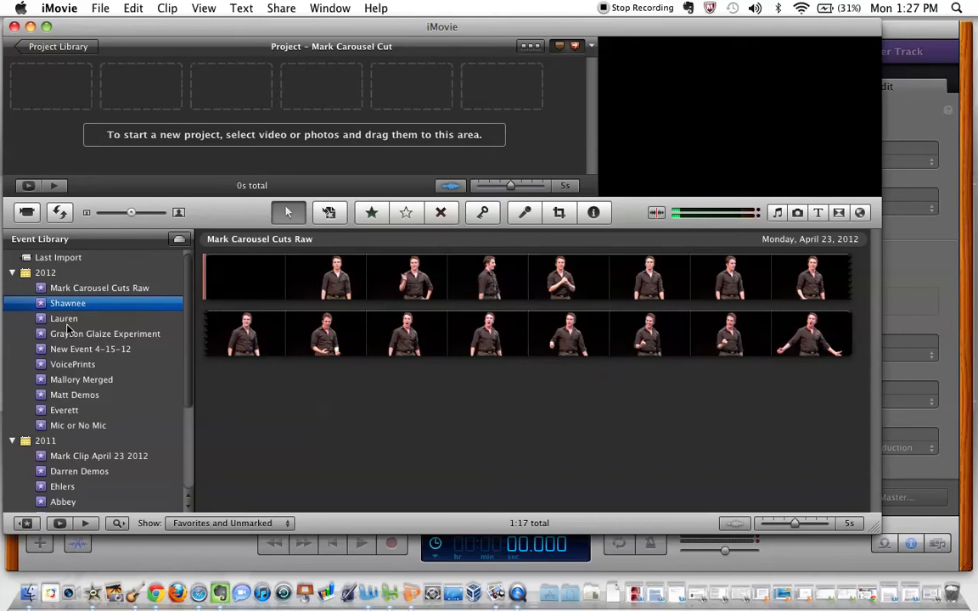
click(66, 323)
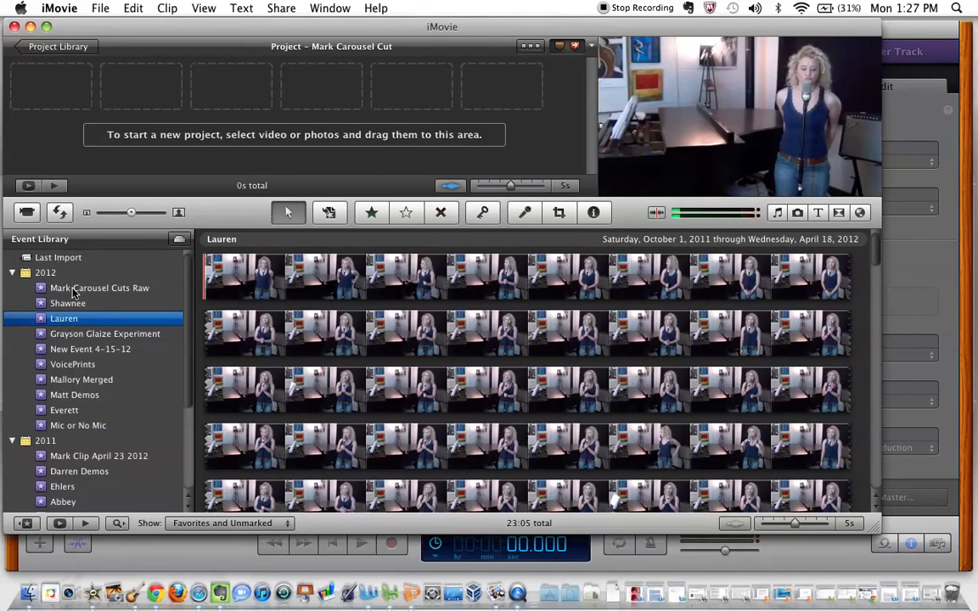
click(74, 289)
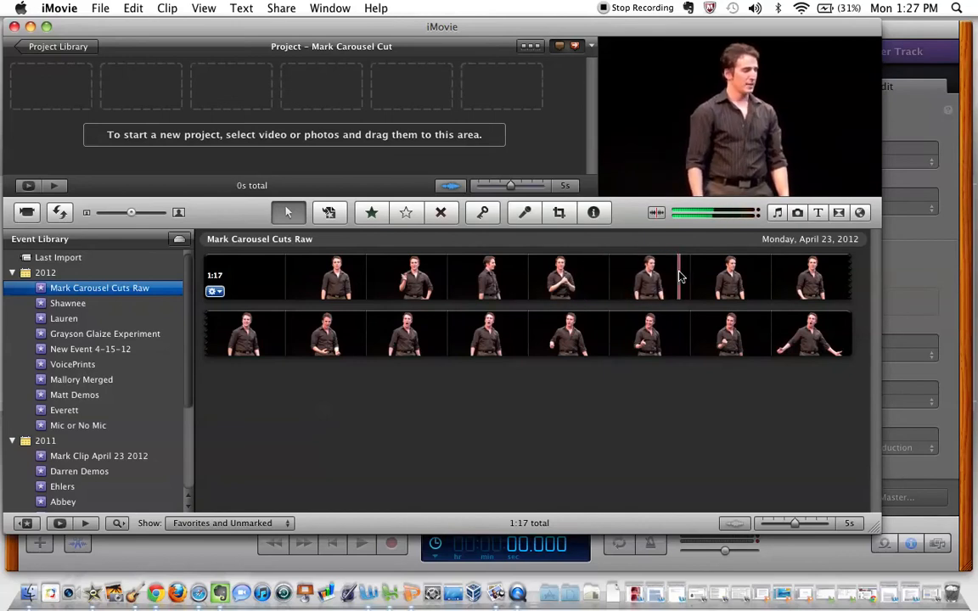
Select the raw footage from the fifth thumbnail of the first row through the end, about 59.2 s, and play it
click(521, 287)
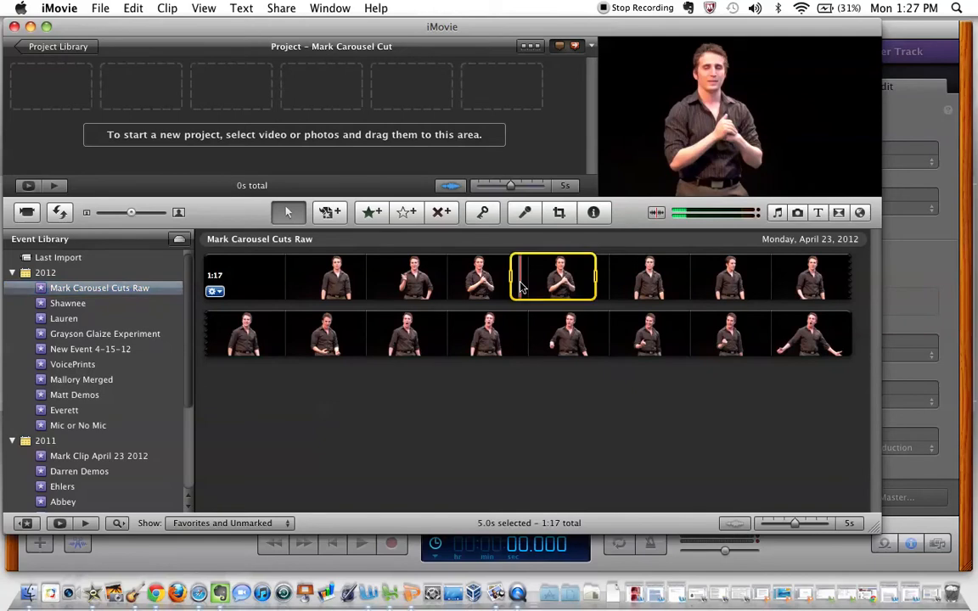
drag(595, 278, 848, 333)
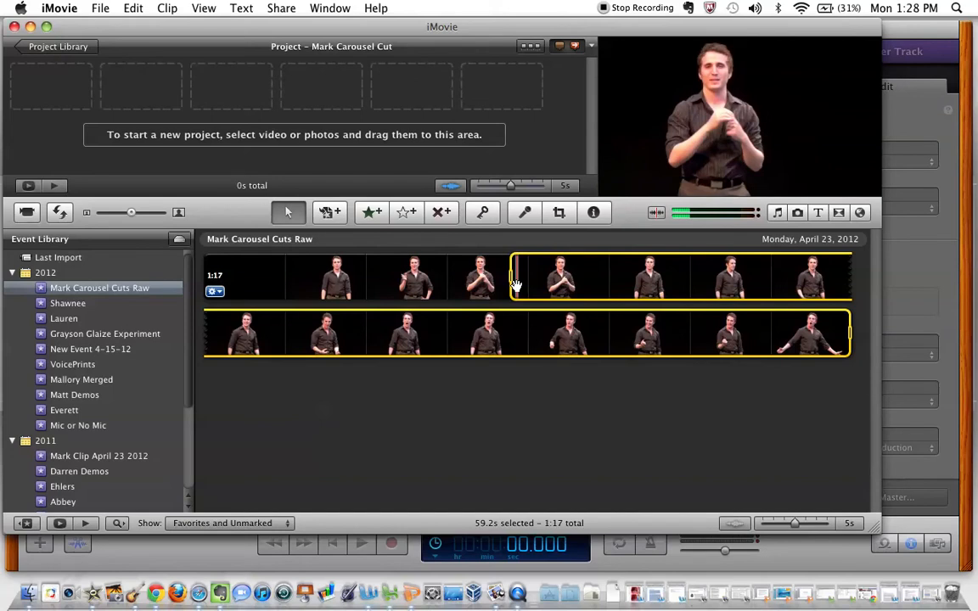
key(space)
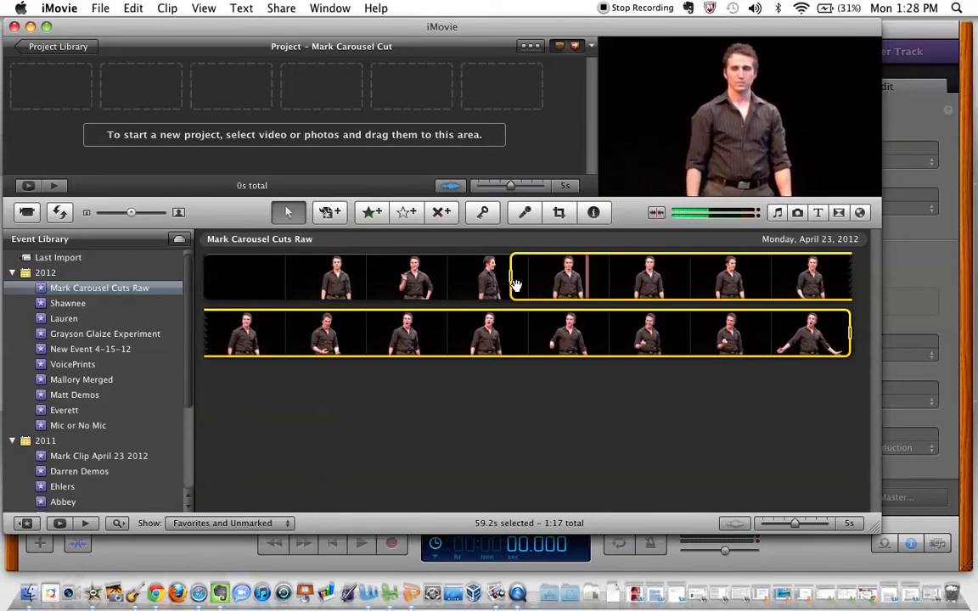
Narrow both ends of the footage selection to about 55.2 s and add it to the empty project
drag(515, 284, 554, 282)
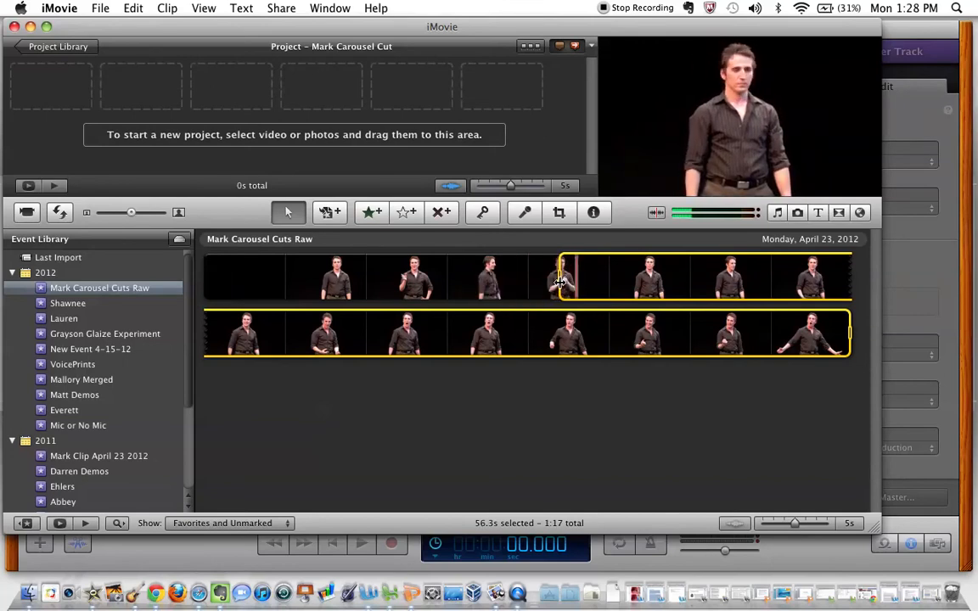
drag(559, 282, 567, 283)
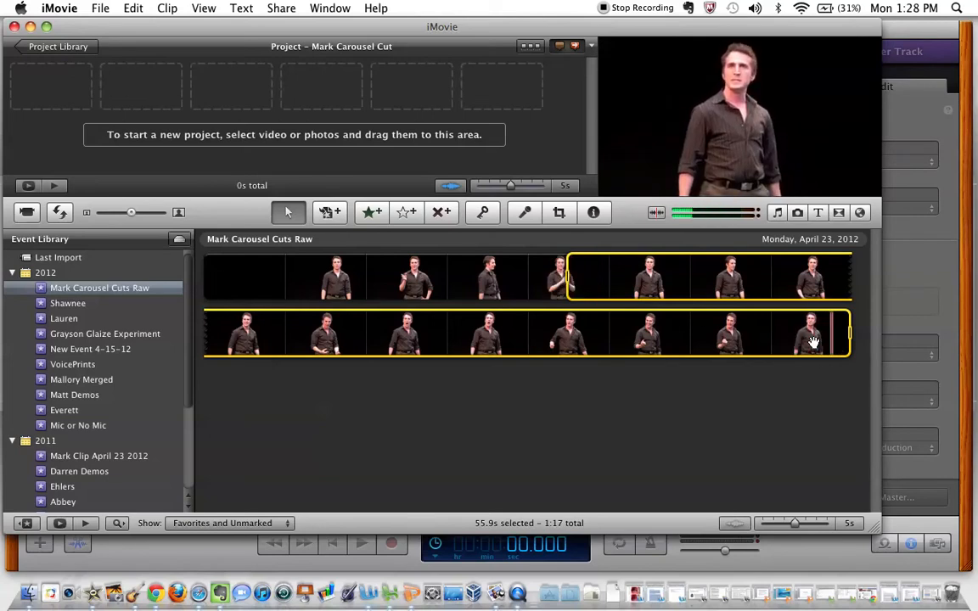
drag(847, 337, 825, 340)
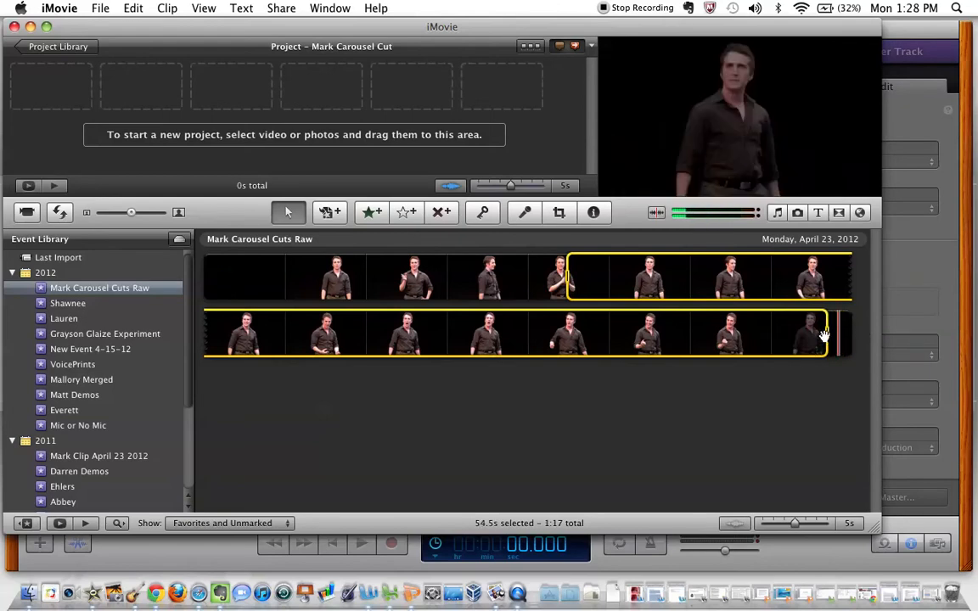
drag(825, 336, 839, 335)
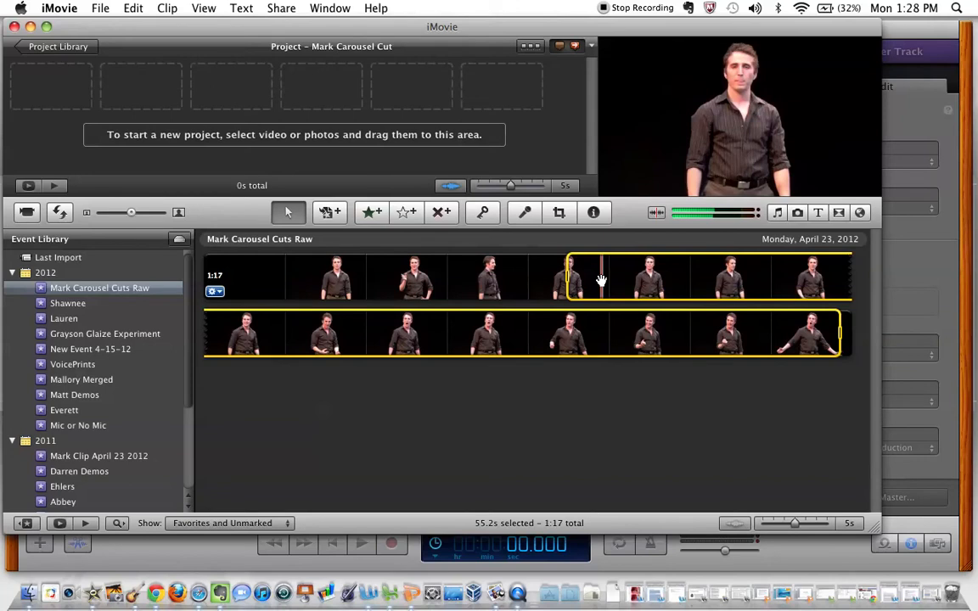
drag(601, 280, 169, 92)
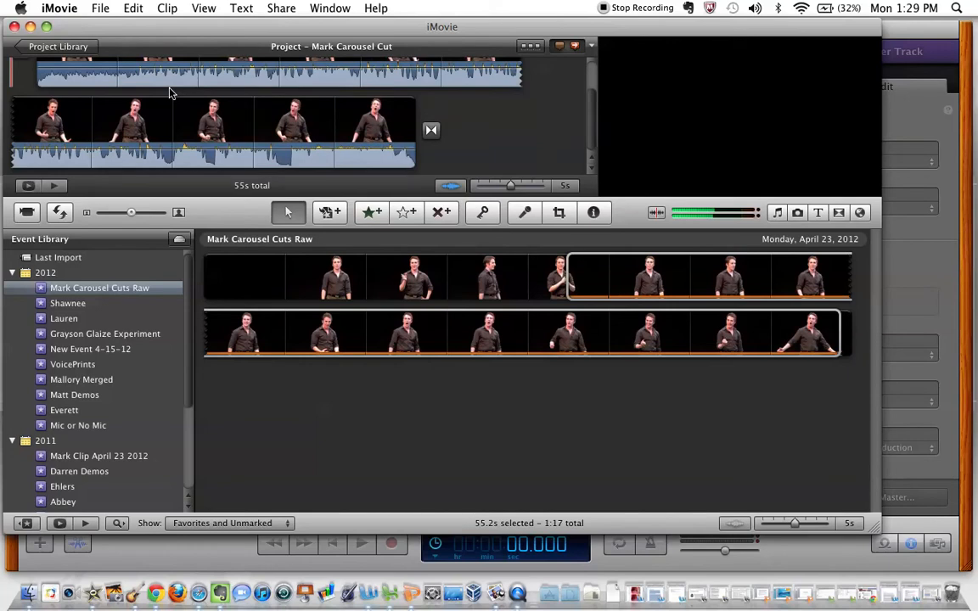
Look through the available title styles, from Centered down to the Torn Edge designs and back
click(820, 213)
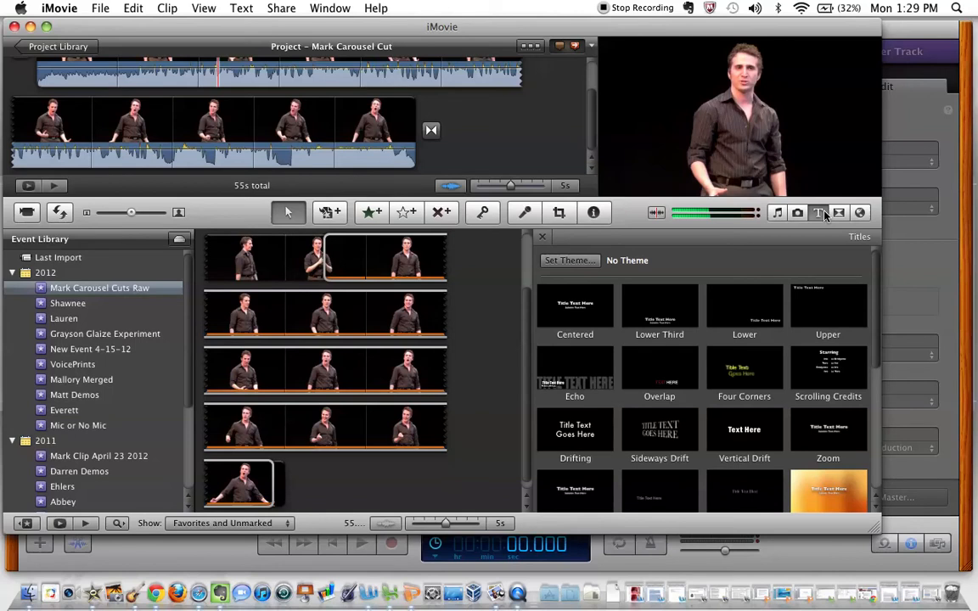
scroll(703, 346, down, 3)
scroll(703, 346, down, 5)
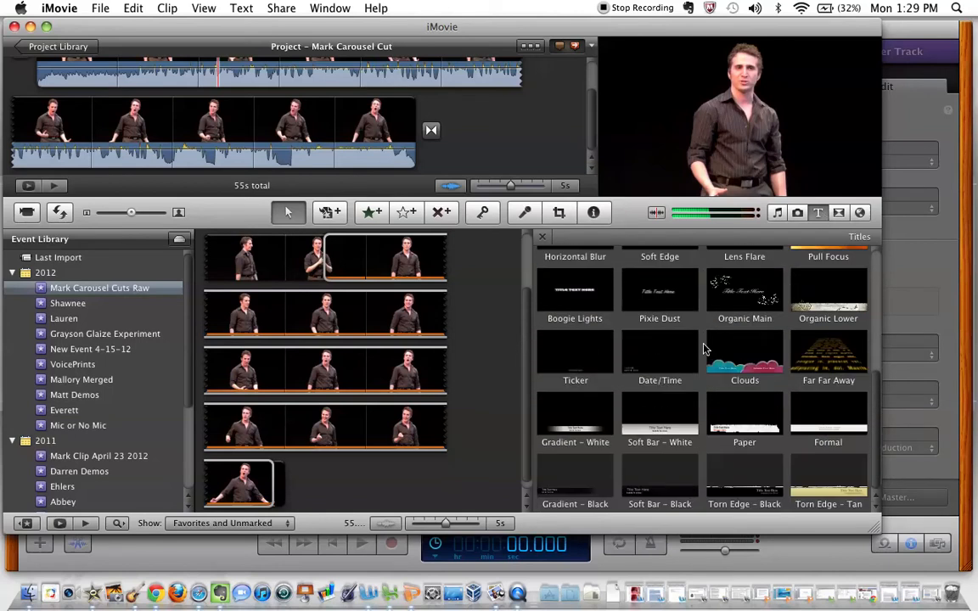
scroll(703, 348, up, 4)
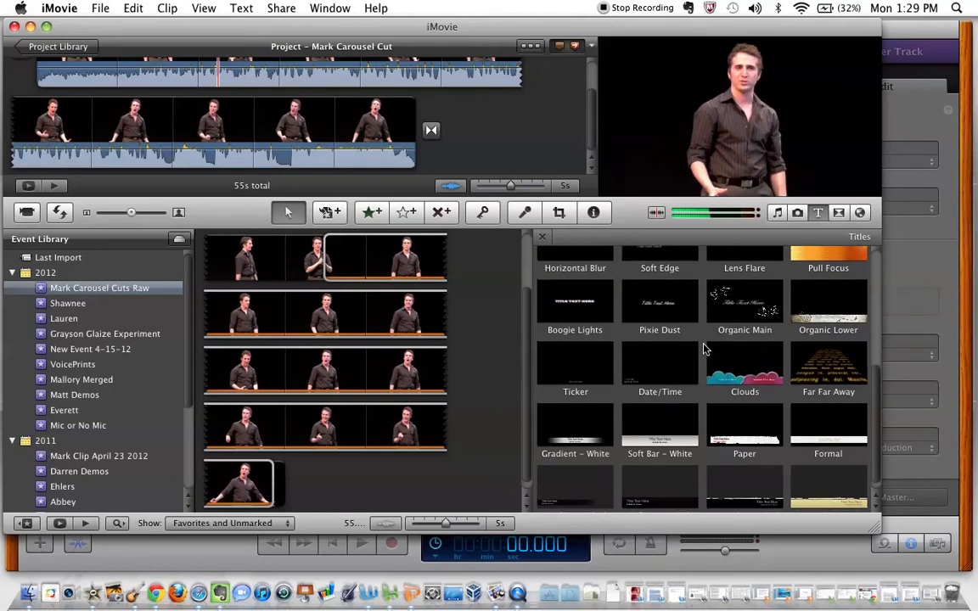
scroll(704, 348, up, 3)
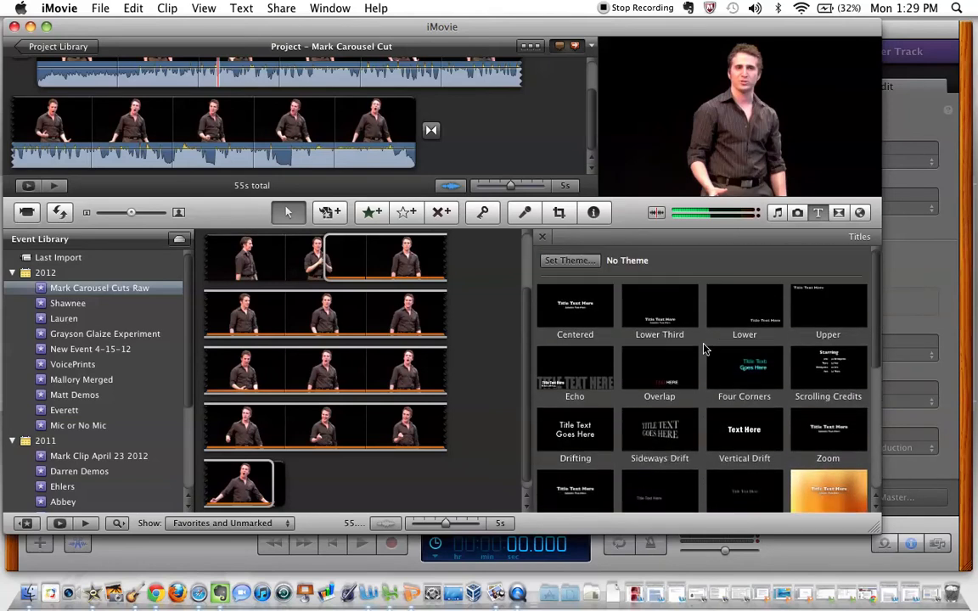
scroll(704, 348, down, 4)
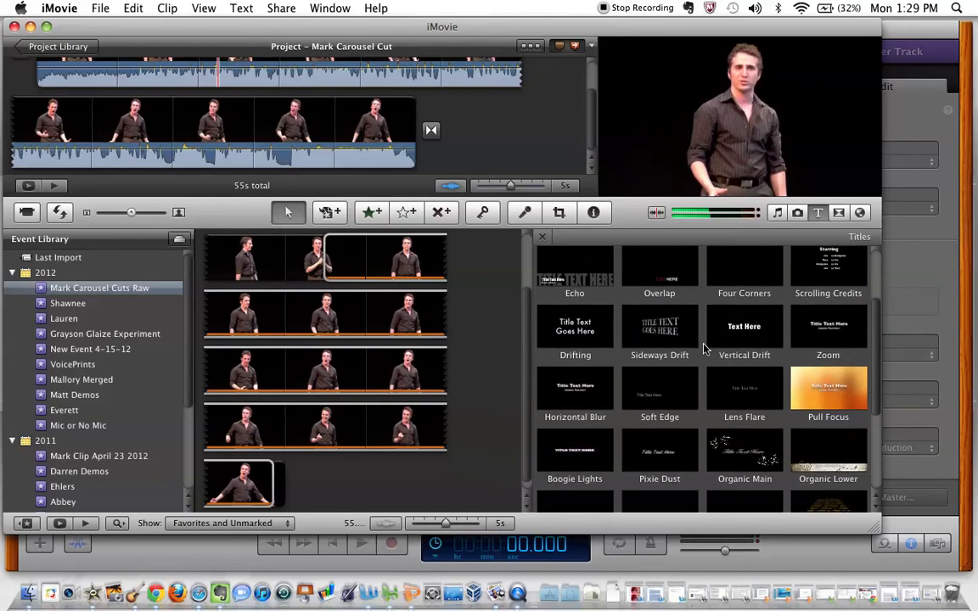
scroll(704, 348, down, 3)
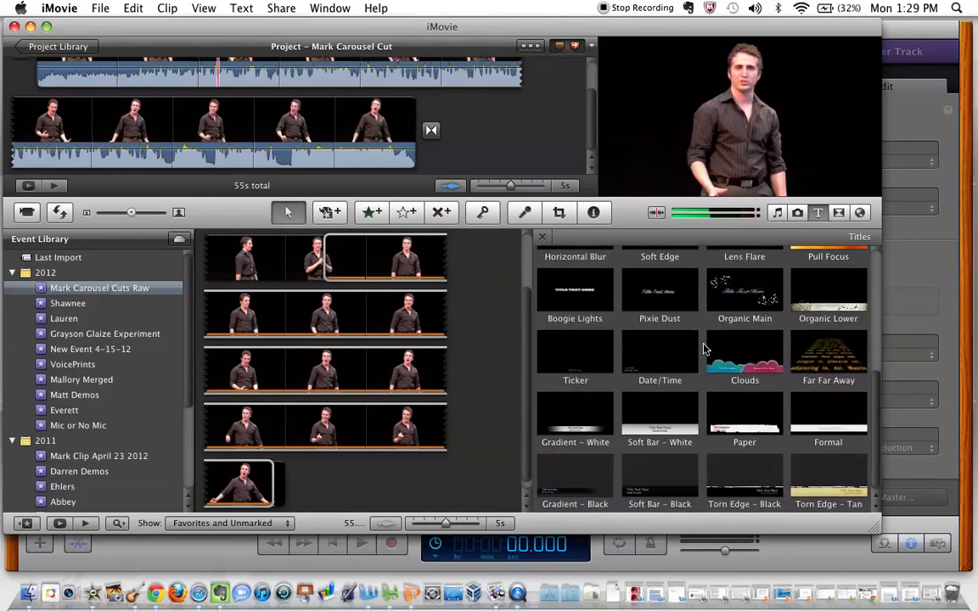
scroll(632, 314, up, 3)
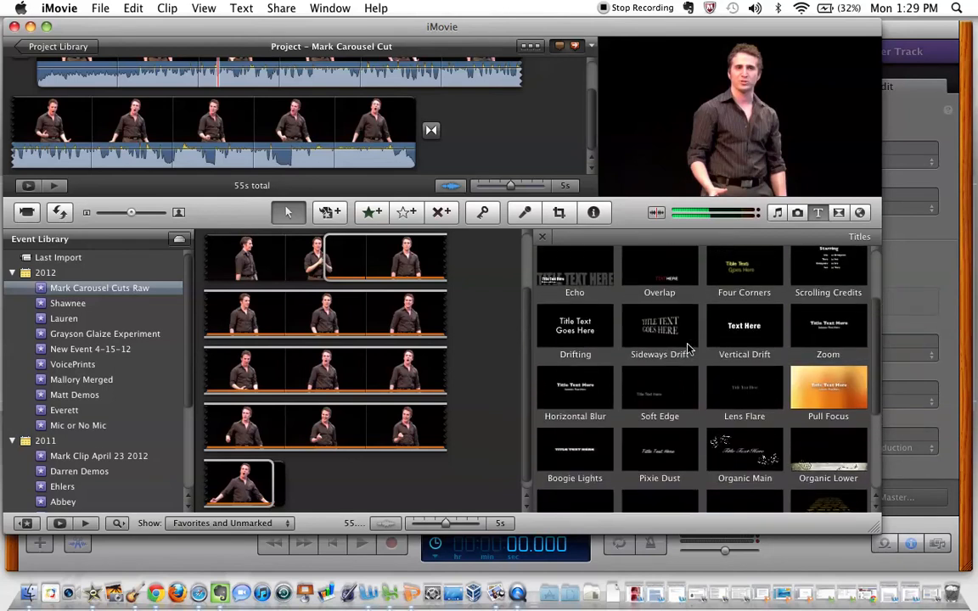
scroll(607, 307, up, 2)
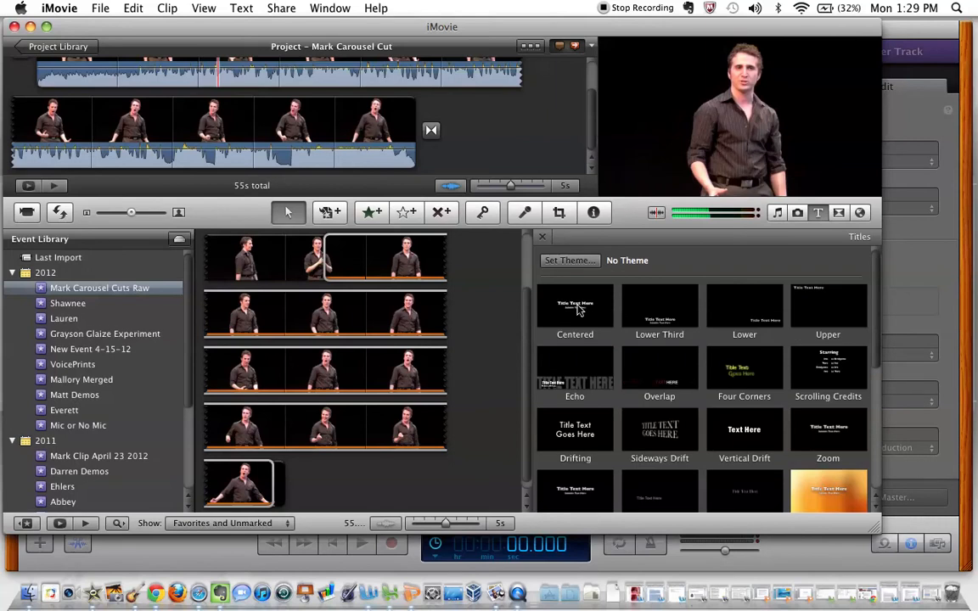
Add a Centered title on an Organic background before the first clip of the project
drag(576, 309, 12, 73)
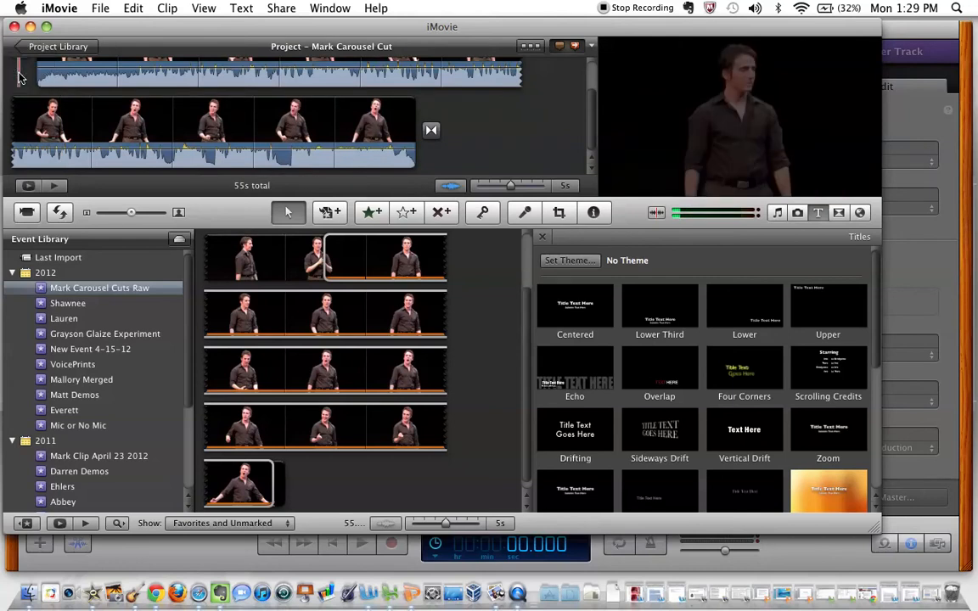
drag(584, 313, 5, 106)
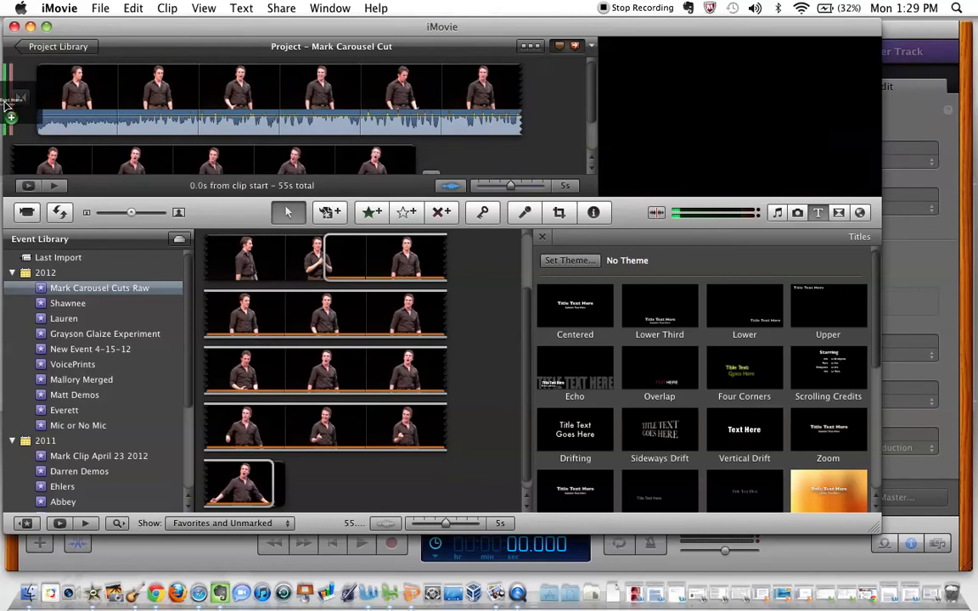
drag(5, 104, 5, 104)
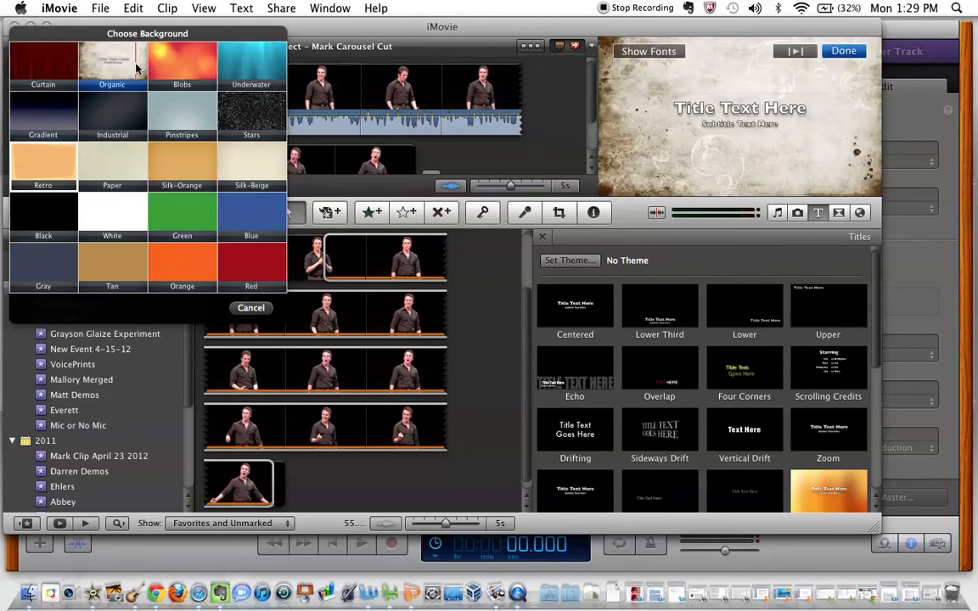
Replace the placeholder title text with the performer's full name and a second line reading "Actor, Dancer, Singer"
click(770, 117)
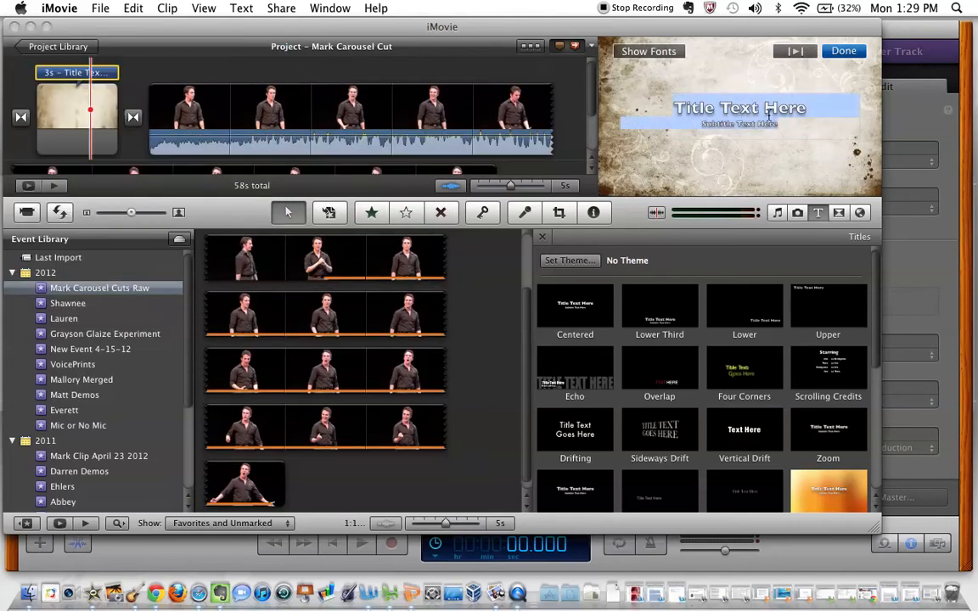
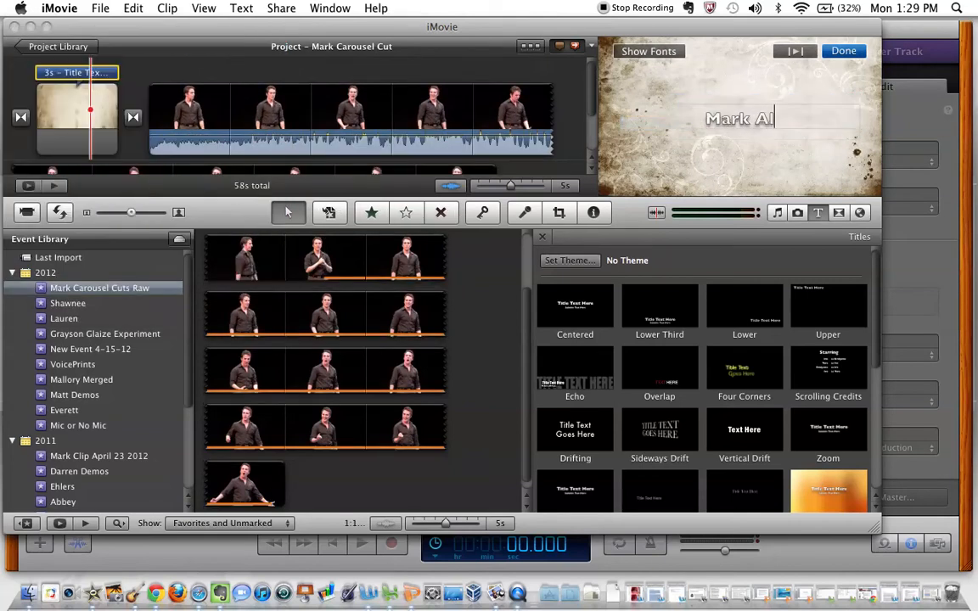
key(Return)
text(Singe)
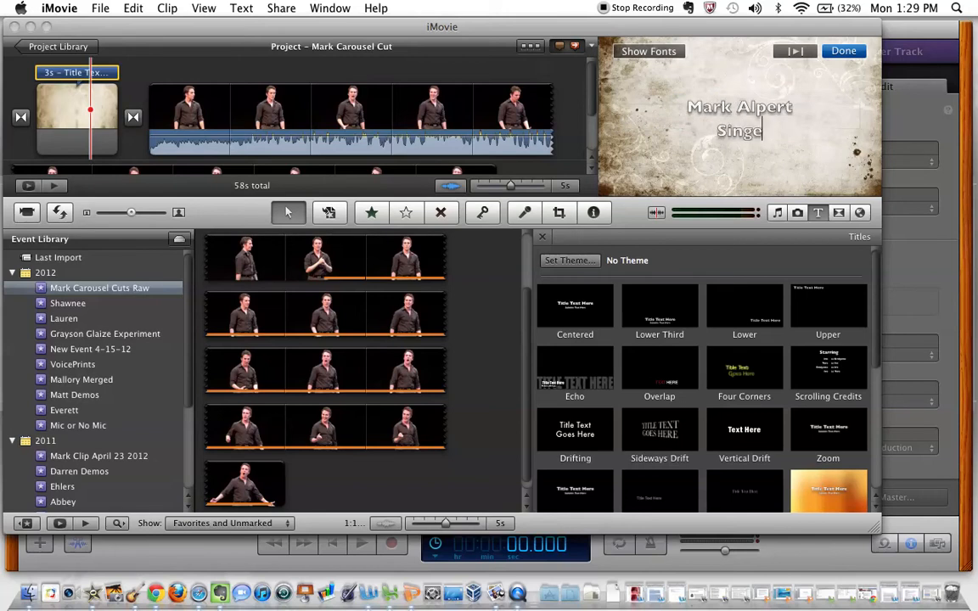
text(r, Dancer, Act)
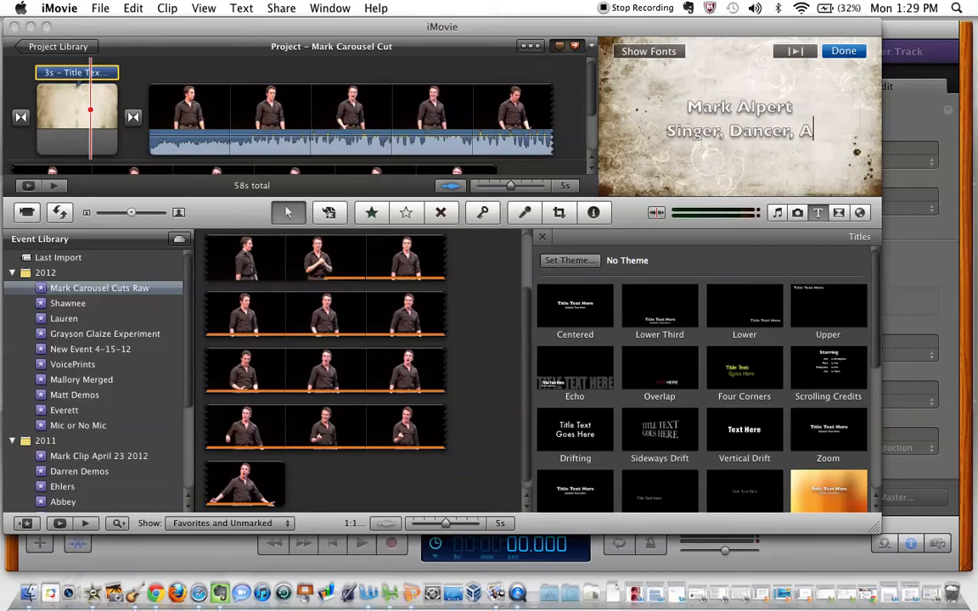
key(BackSpace)
key(BackSpace)
key(BackSpace)
key(BackSpace)
key(BackSpace)
key(BackSpace)
key(BackSpace)
key(BackSpace)
key(BackSpace)
key(BackSpace)
key(BackSpace)
key(BackSpace)
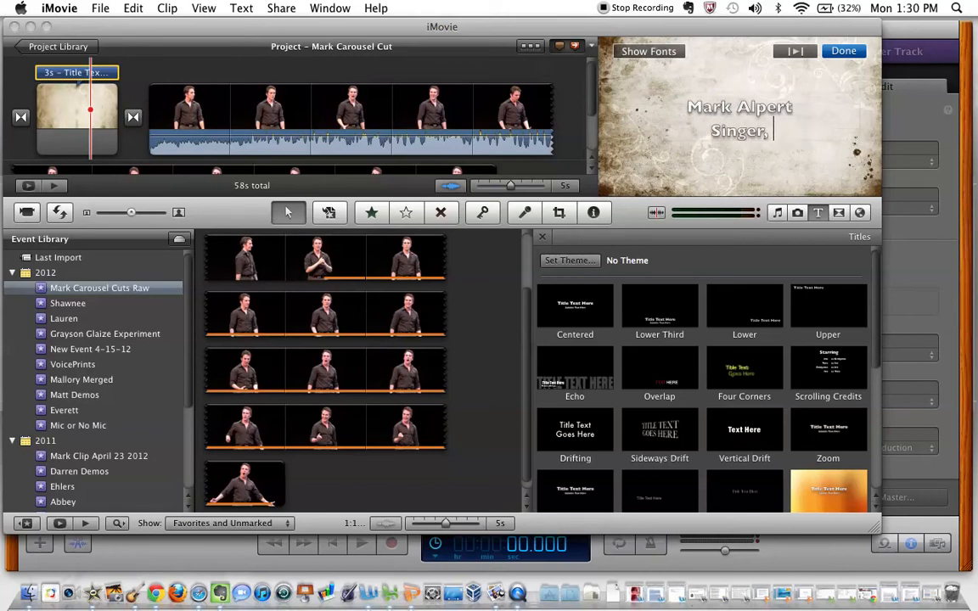
key(BackSpace)
key(BackSpace)
key(BackSpace)
key(BackSpace)
key(BackSpace)
key(BackSpace)
key(BackSpace)
text(Actor, Dancer, )
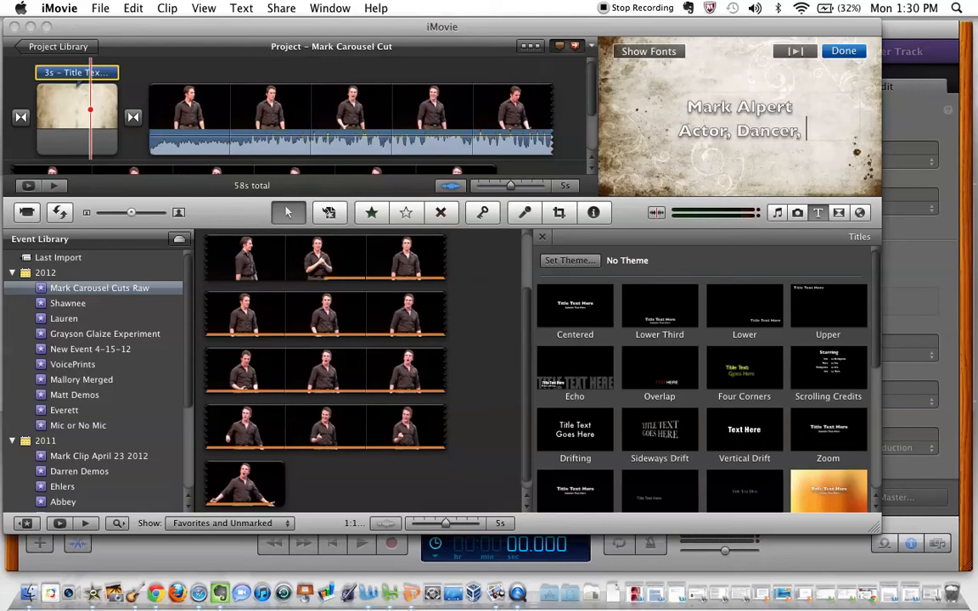
text(Singer)
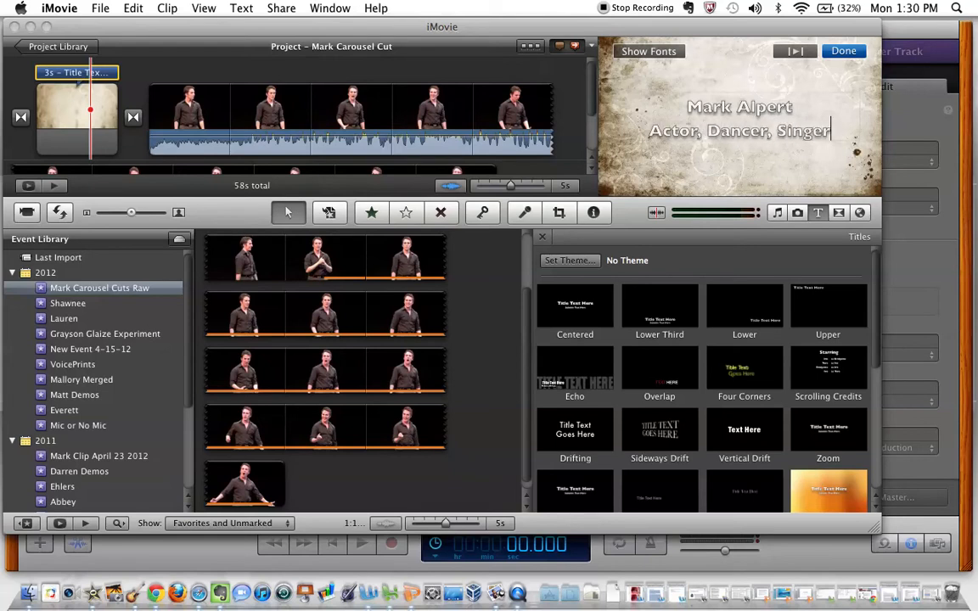
Set the title text to the Impact font at size 8
click(676, 52)
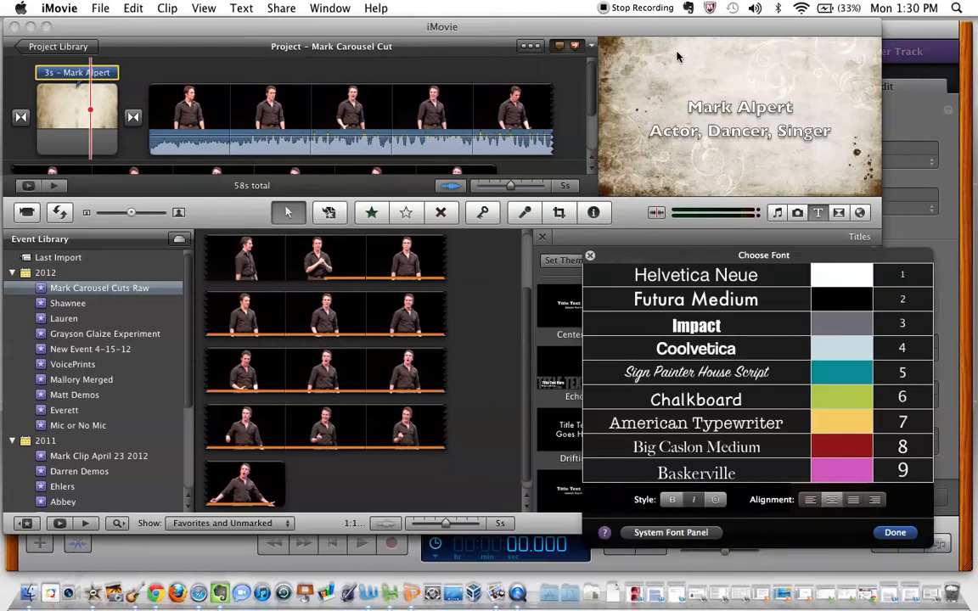
click(713, 323)
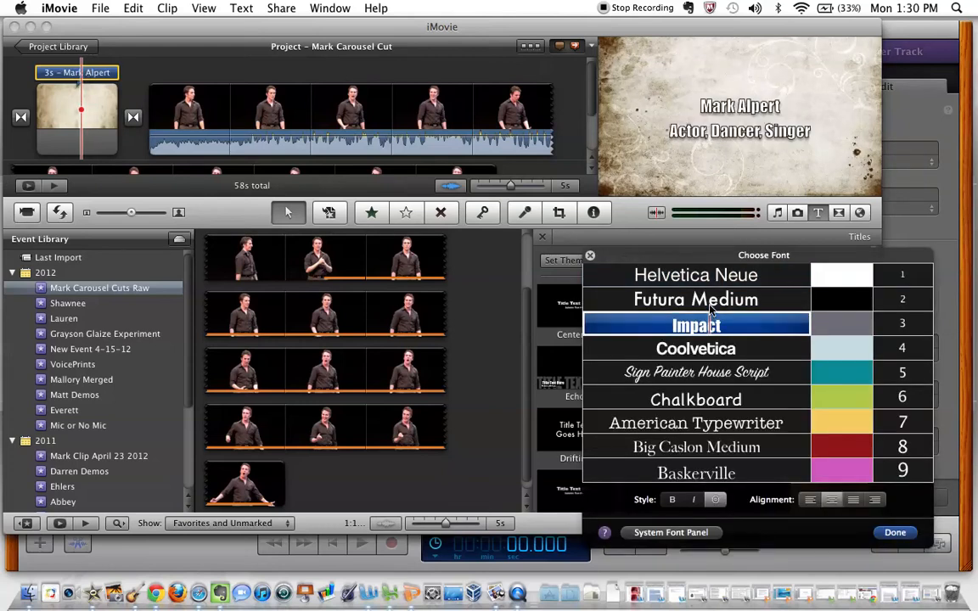
click(711, 302)
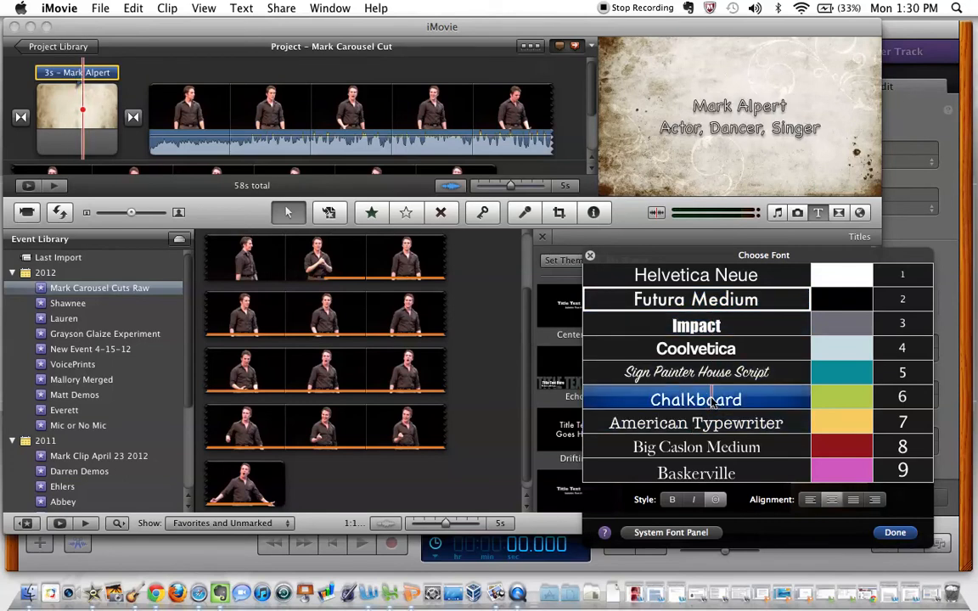
click(740, 326)
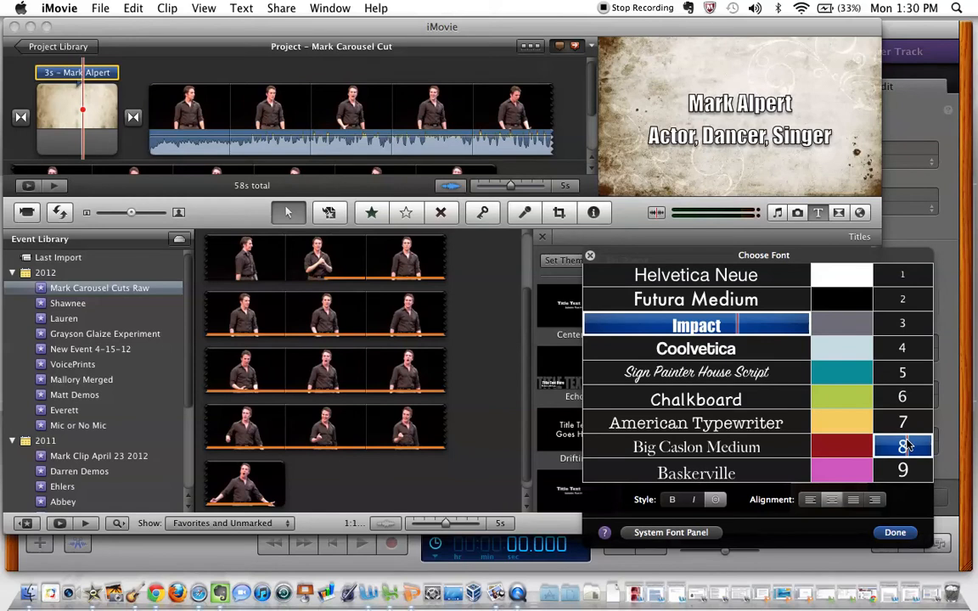
click(896, 533)
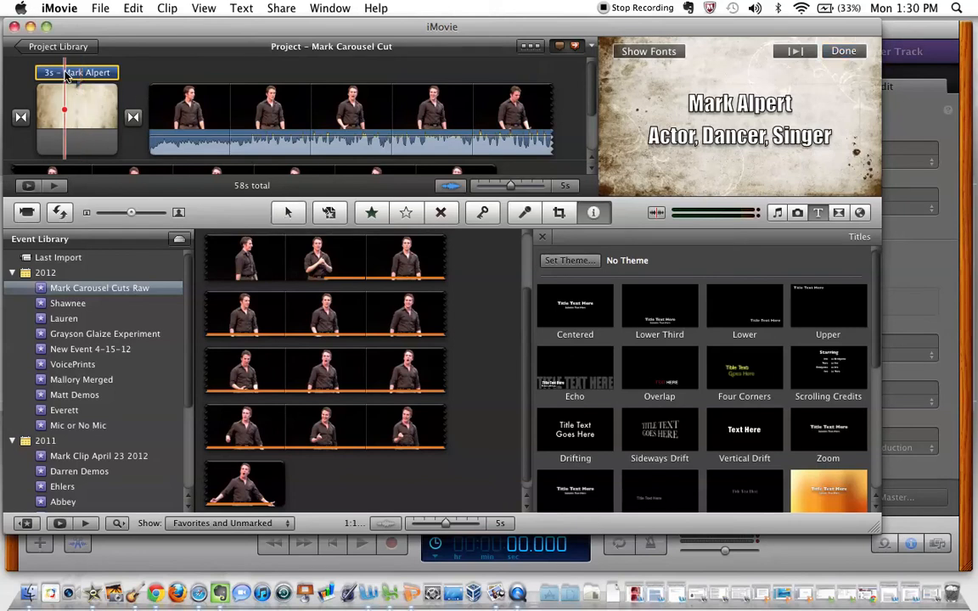
Set the opening title's duration to 1 s
double_click(67, 75)
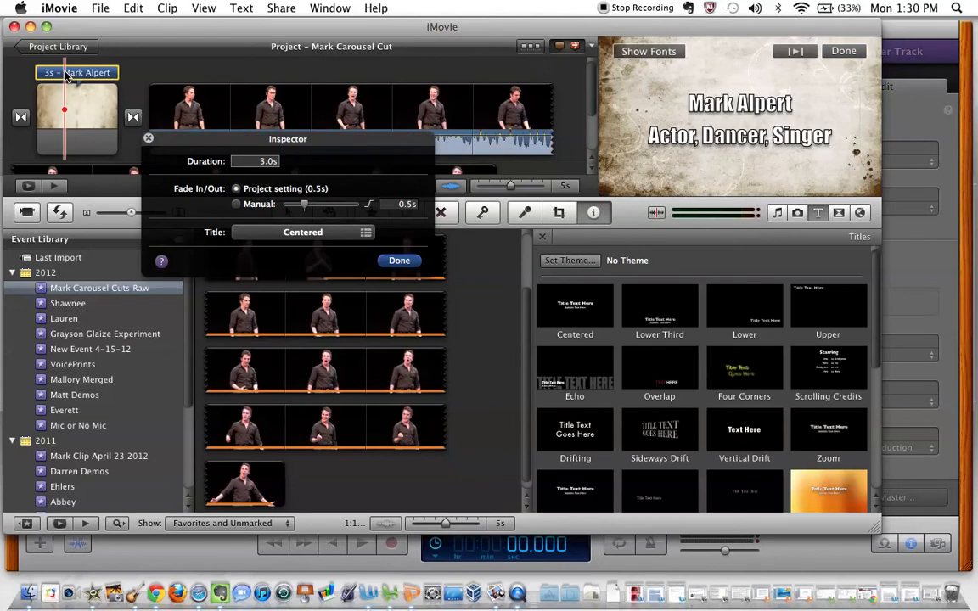
click(268, 162)
text(1)
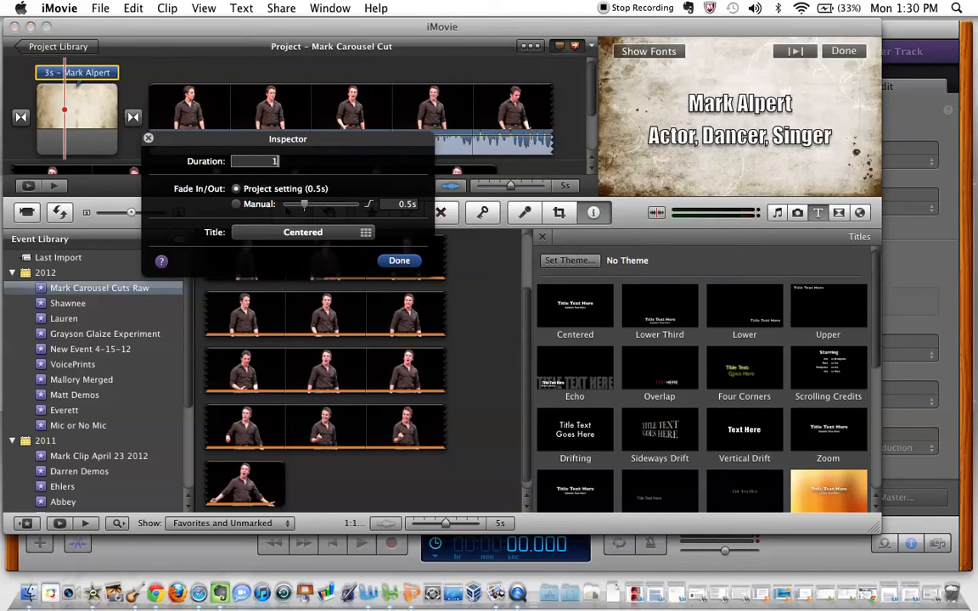
key(Tab)
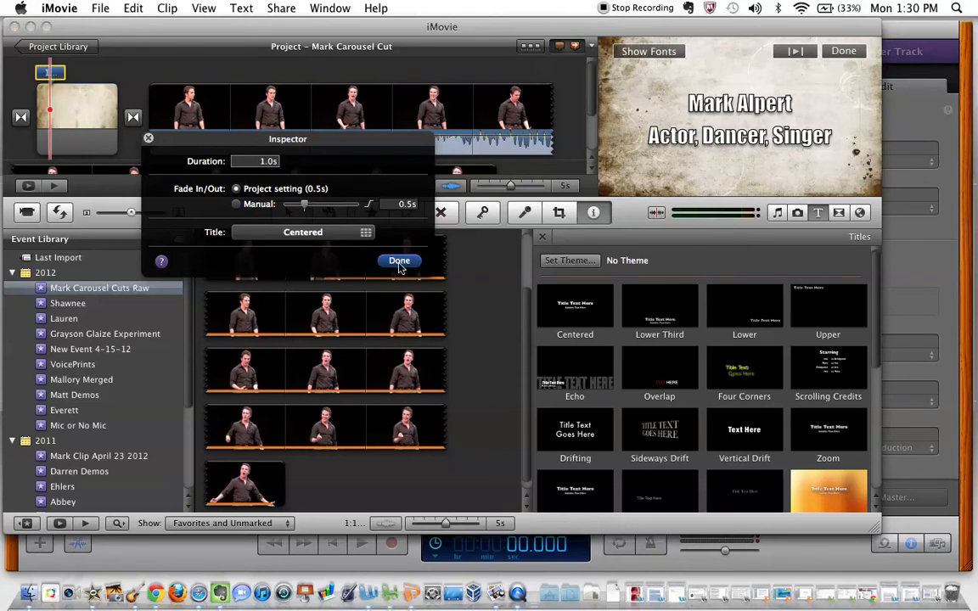
click(399, 260)
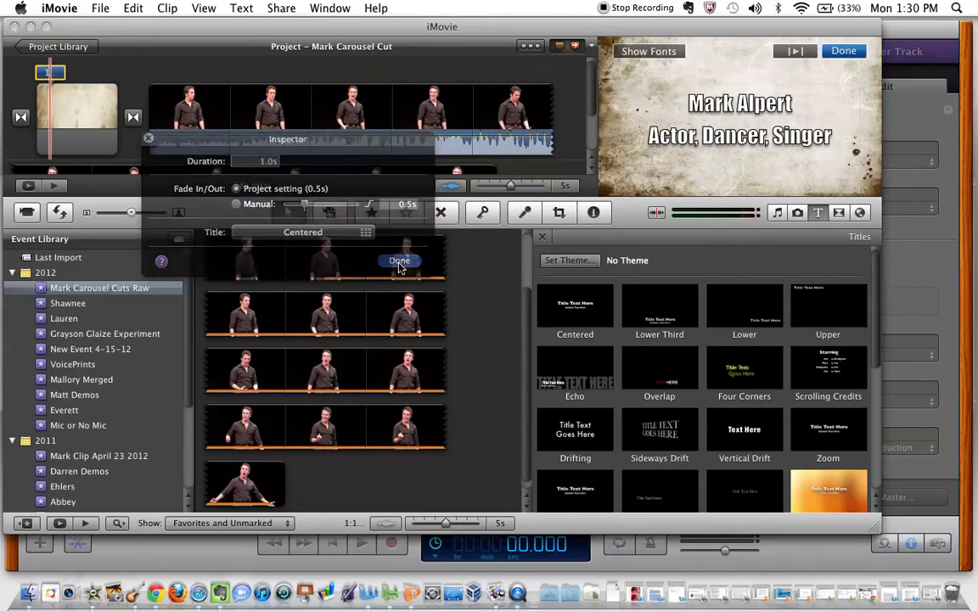
Reopen the opening title's settings and set its duration to 3 s
double_click(56, 74)
click(67, 75)
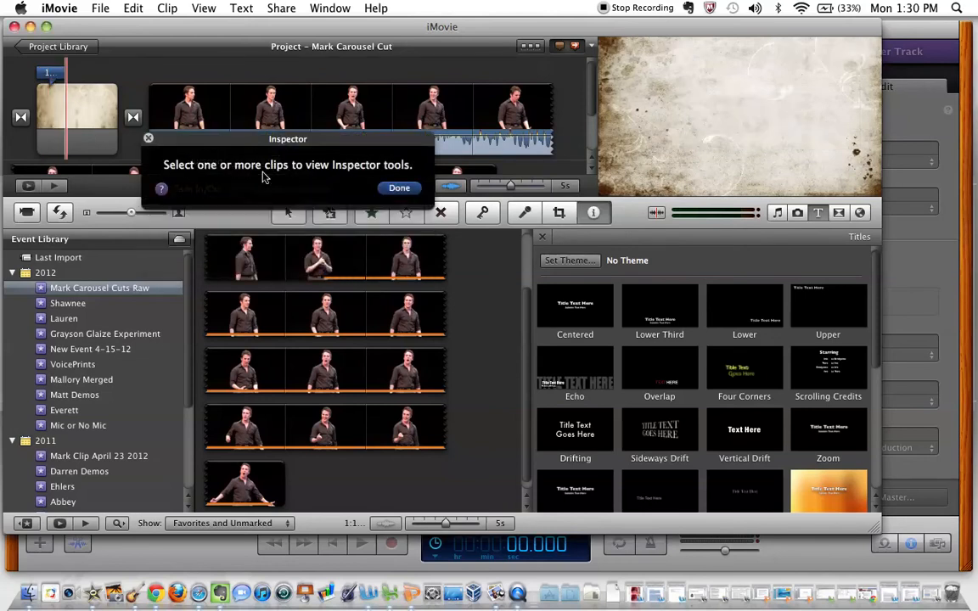
click(399, 187)
click(56, 76)
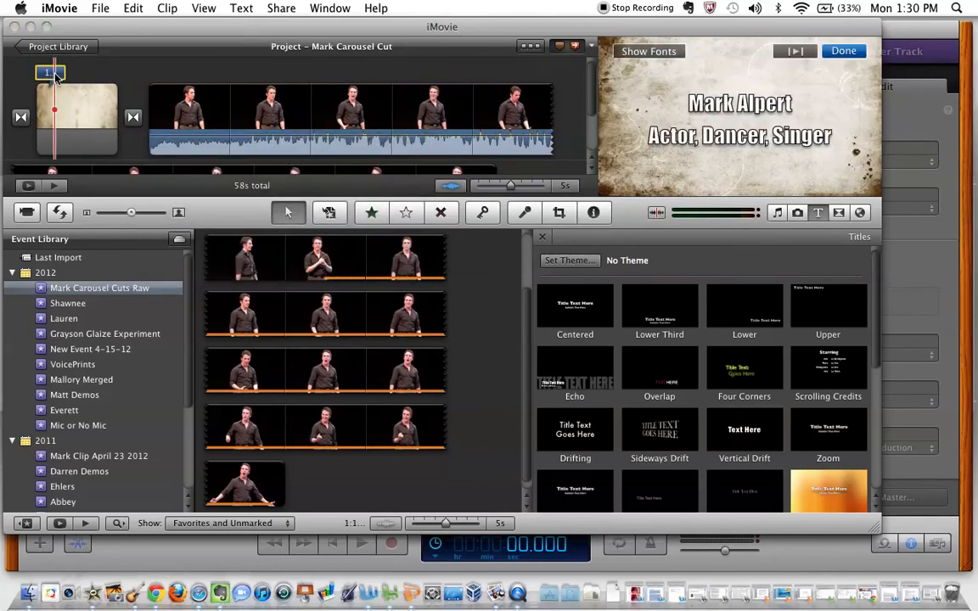
double_click(55, 76)
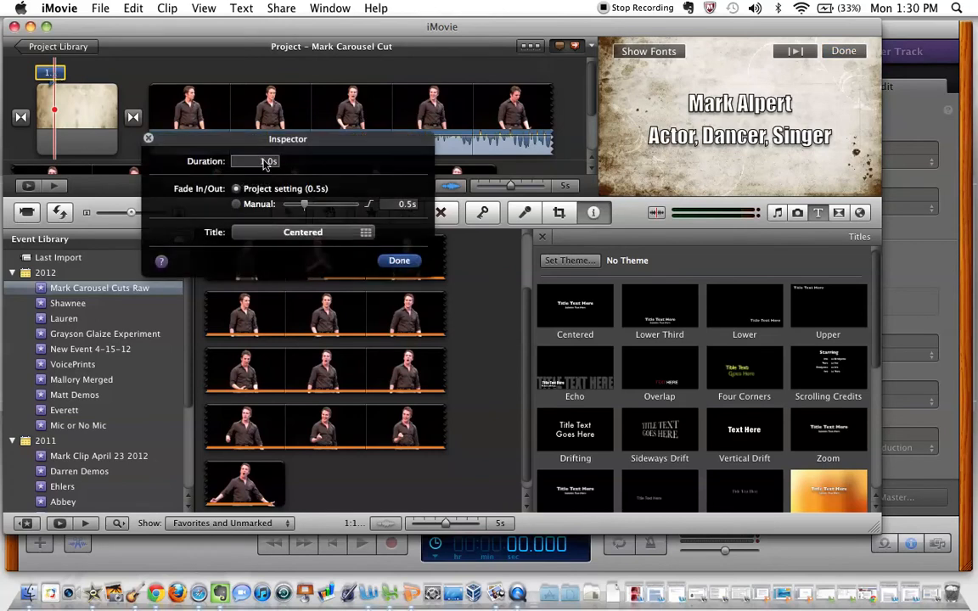
double_click(263, 162)
text(3)
click(399, 261)
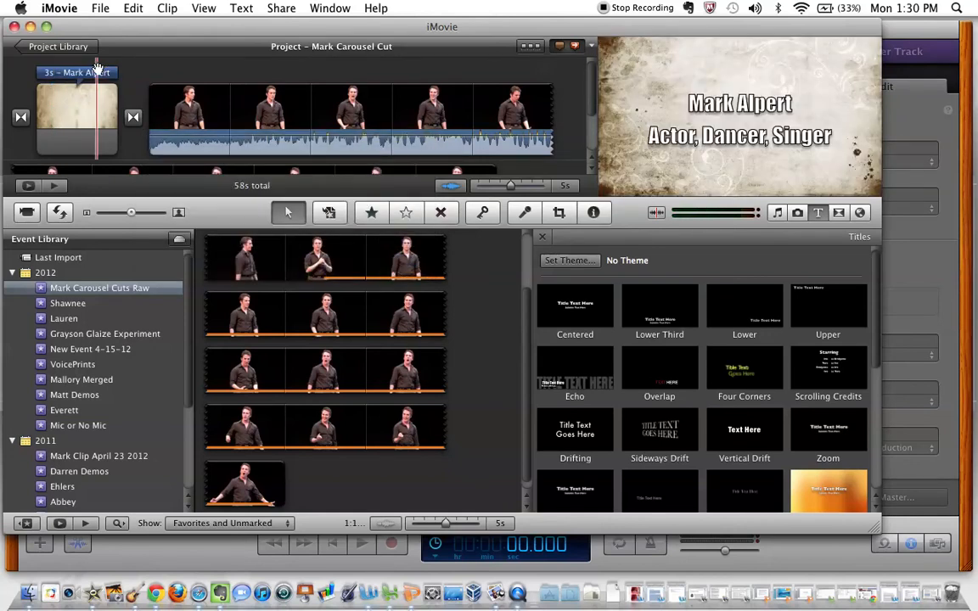
Change the opening title's background to Curtain
click(49, 122)
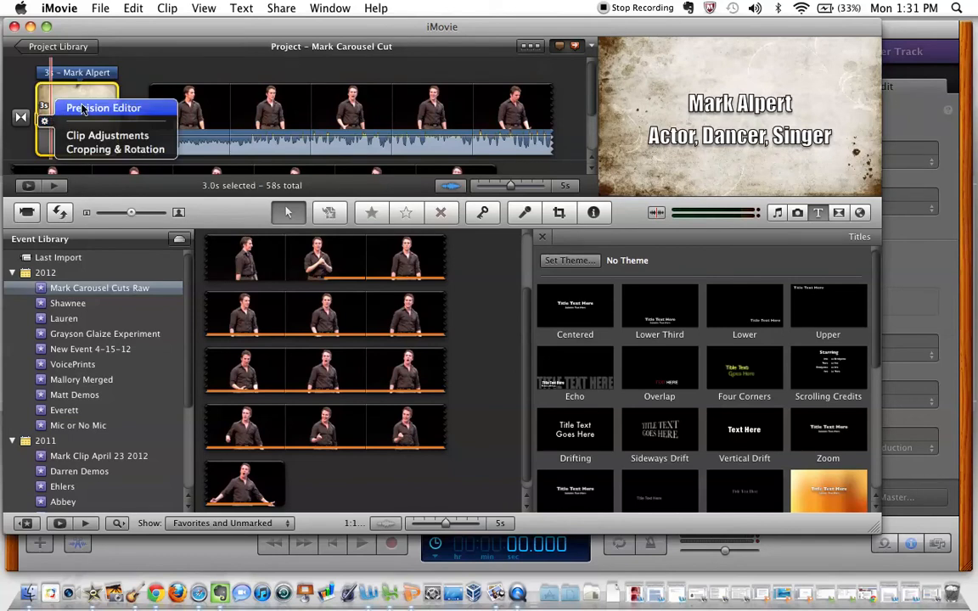
click(82, 109)
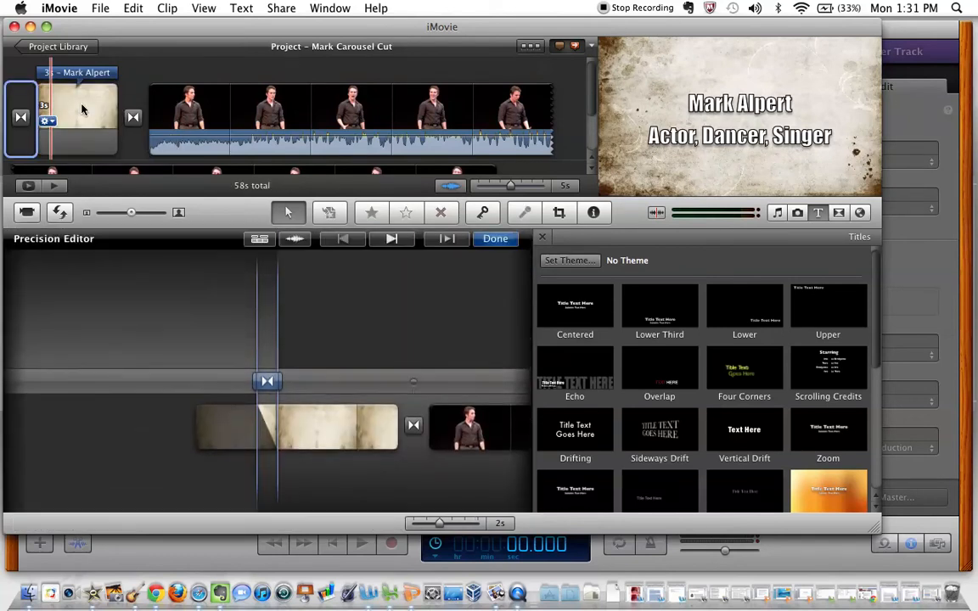
click(47, 120)
click(78, 136)
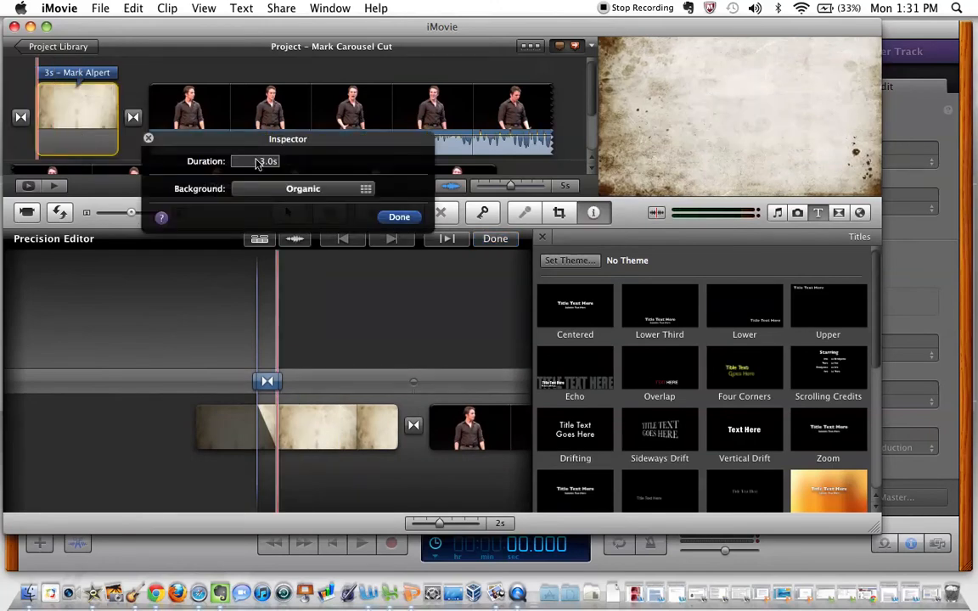
click(272, 188)
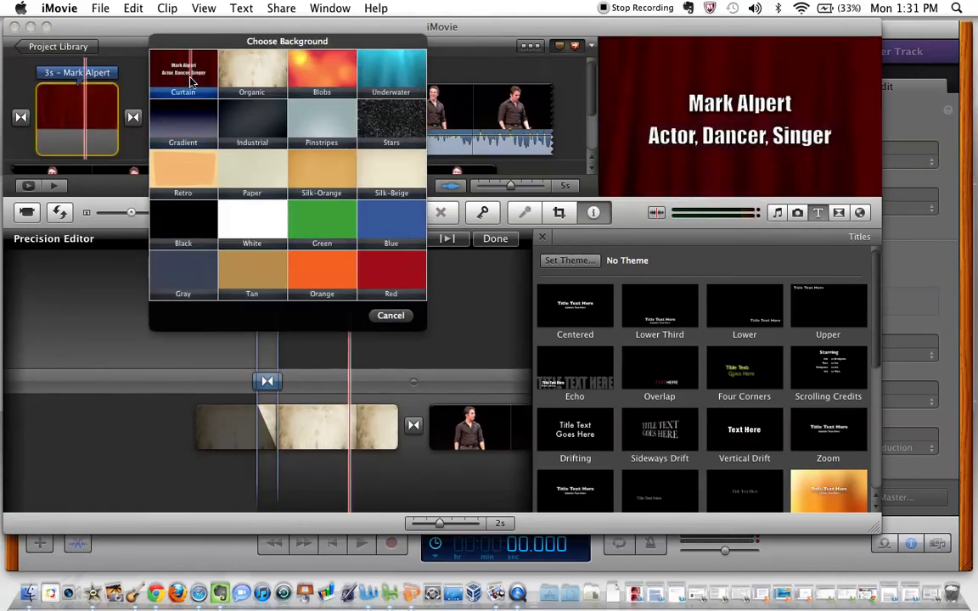
click(183, 75)
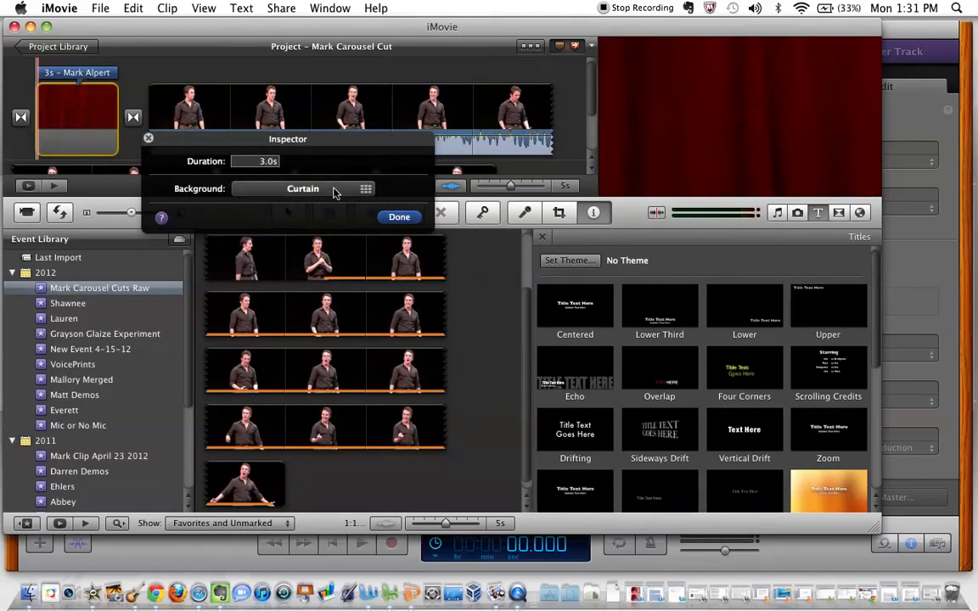
Set the opening title's background back to Organic and close its settings
click(333, 189)
click(326, 178)
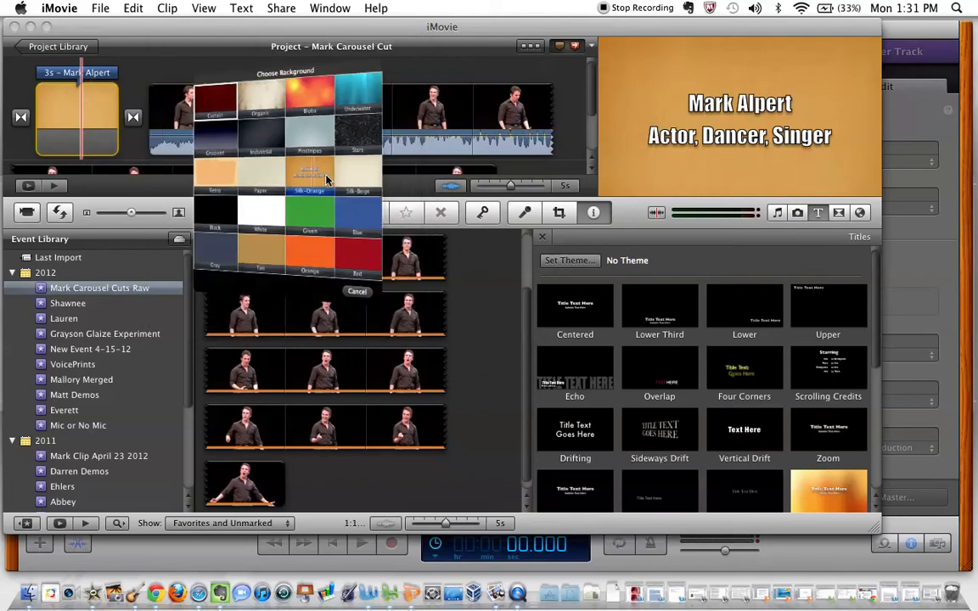
click(321, 192)
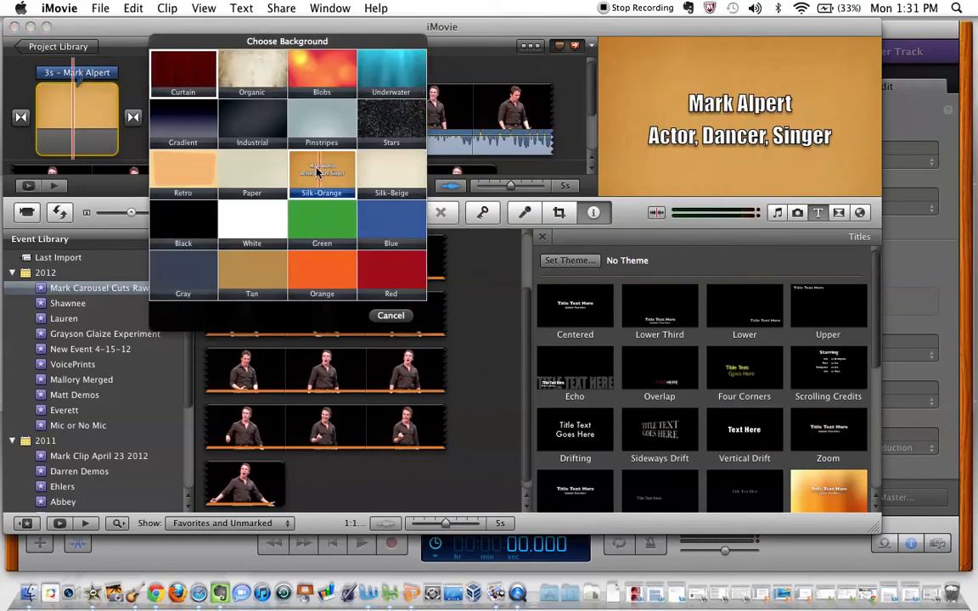
click(251, 63)
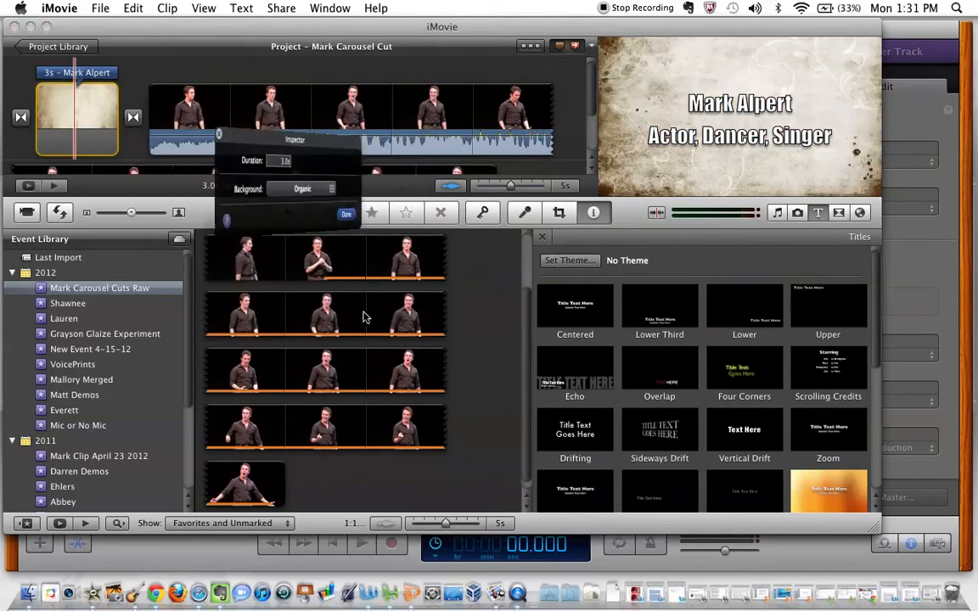
click(404, 218)
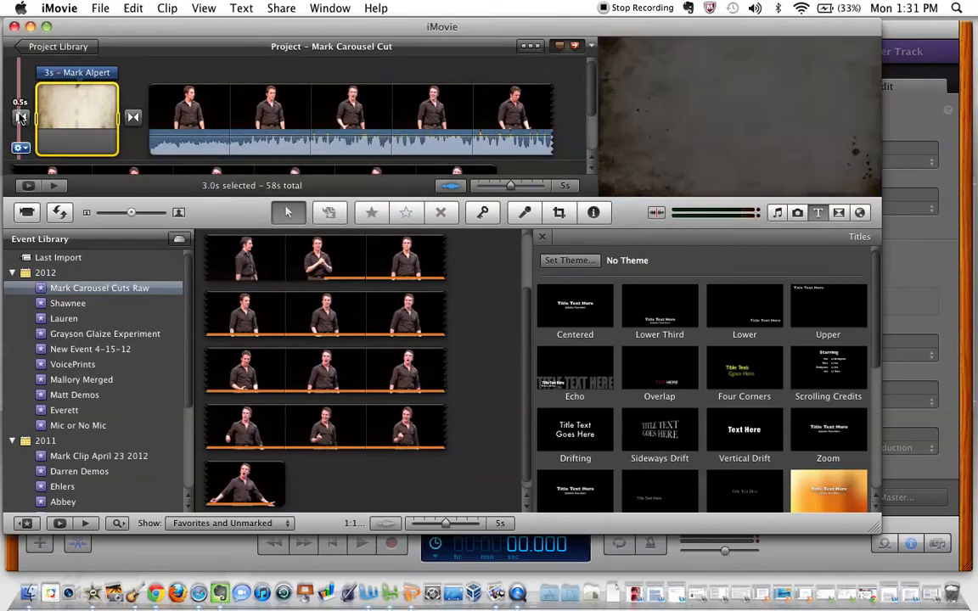
Set the transition between the opening title and the performance to 1 s, applied to all transitions, and play the opening
click(134, 118)
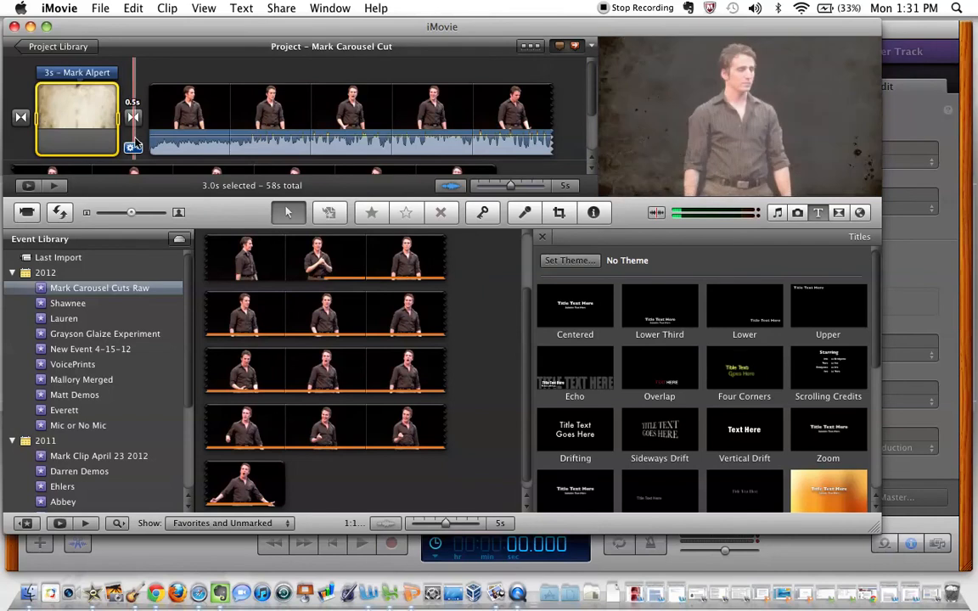
click(130, 148)
click(160, 162)
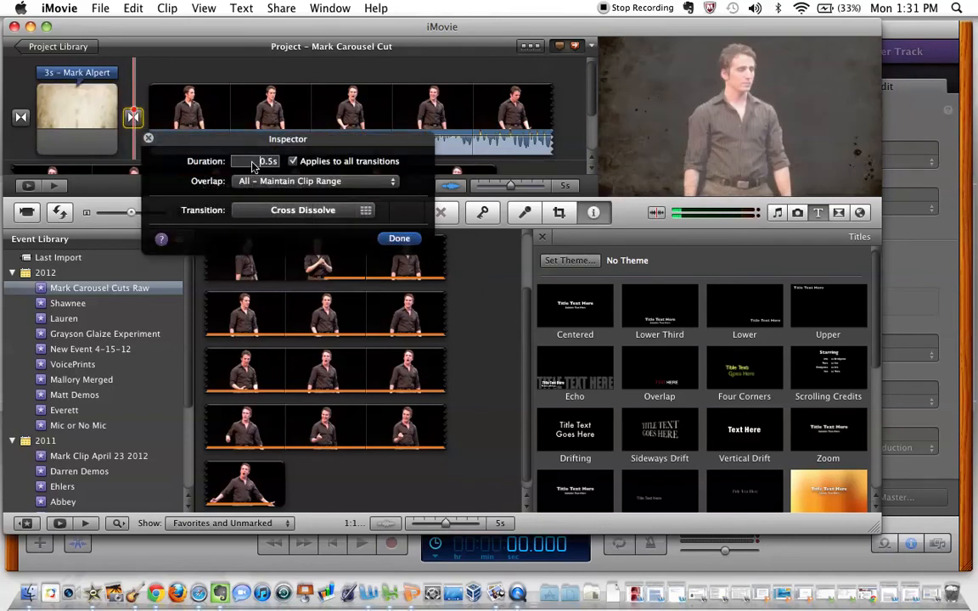
click(252, 162)
text(1)
click(400, 239)
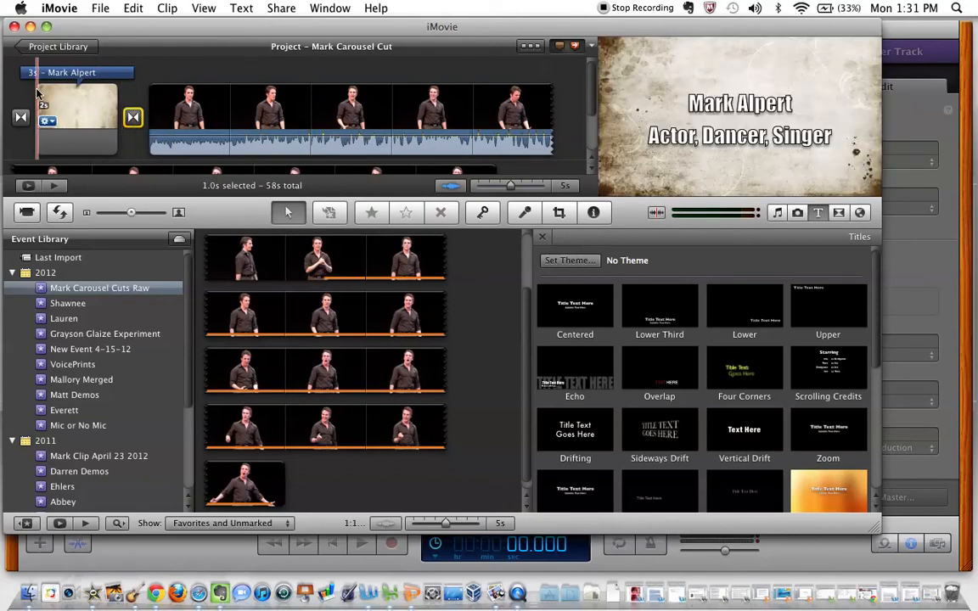
key(space)
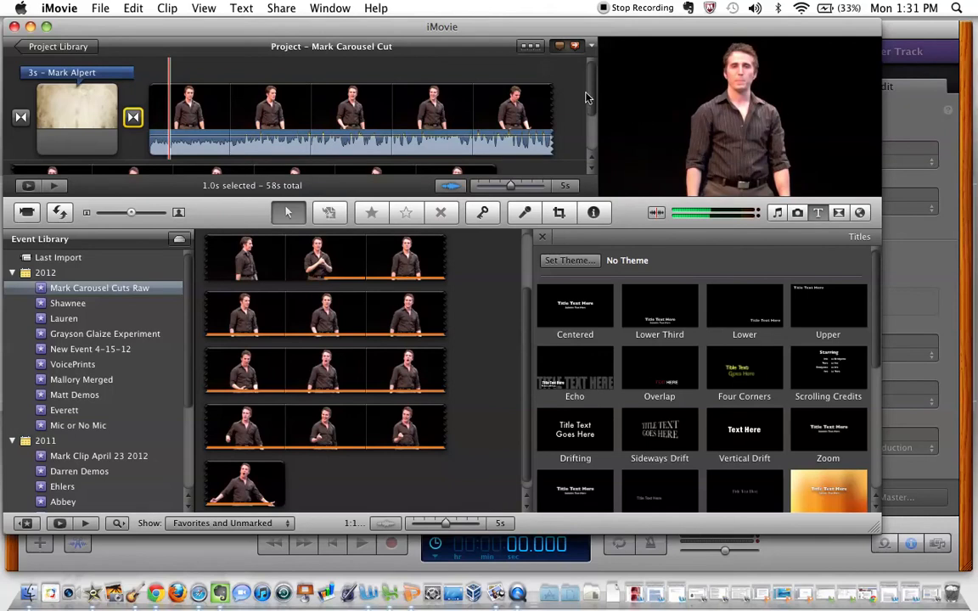
Add a Sideways Drift title at the end of the project with the Curtain background
scroll(576, 92, down, 3)
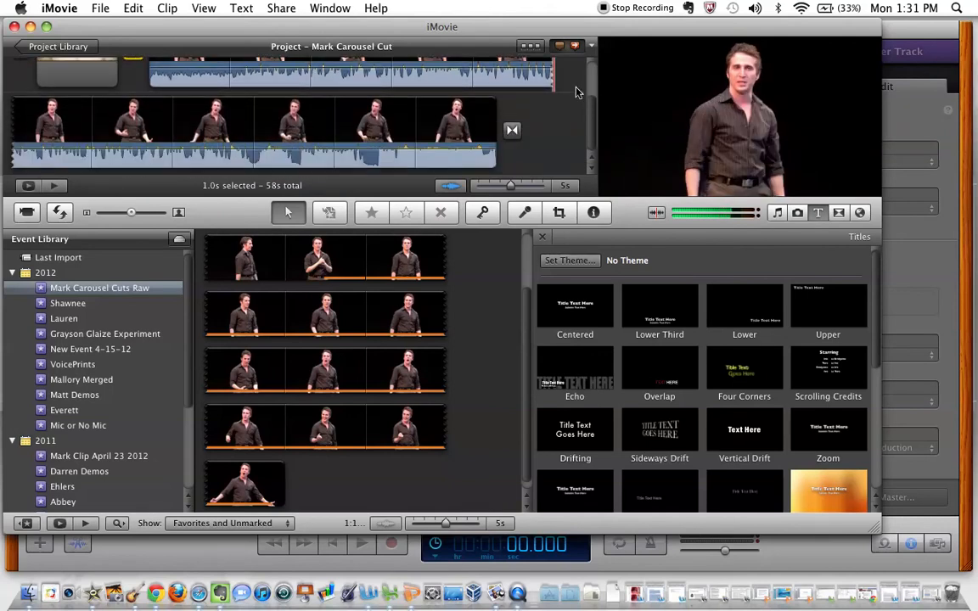
scroll(629, 311, down, 2)
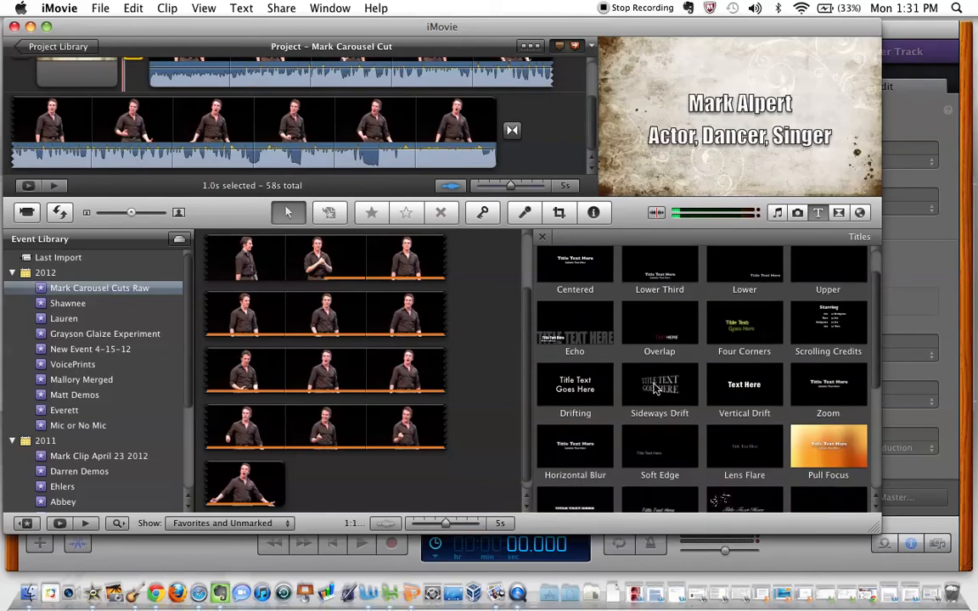
mouse_move(662, 388)
mouse_down()
mouse_move(595, 342)
mouse_move(519, 210)
mouse_move(552, 151)
mouse_up()
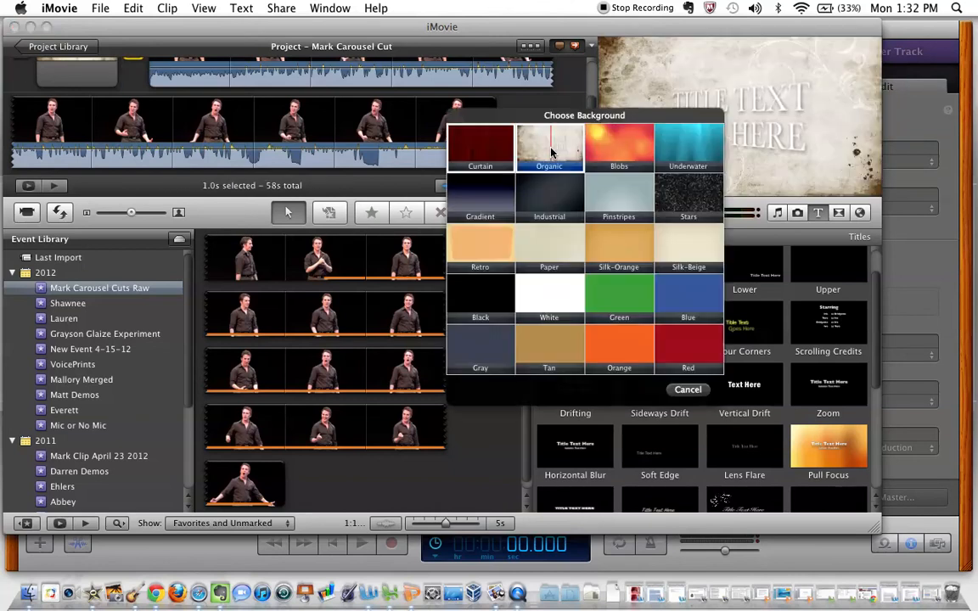
click(481, 152)
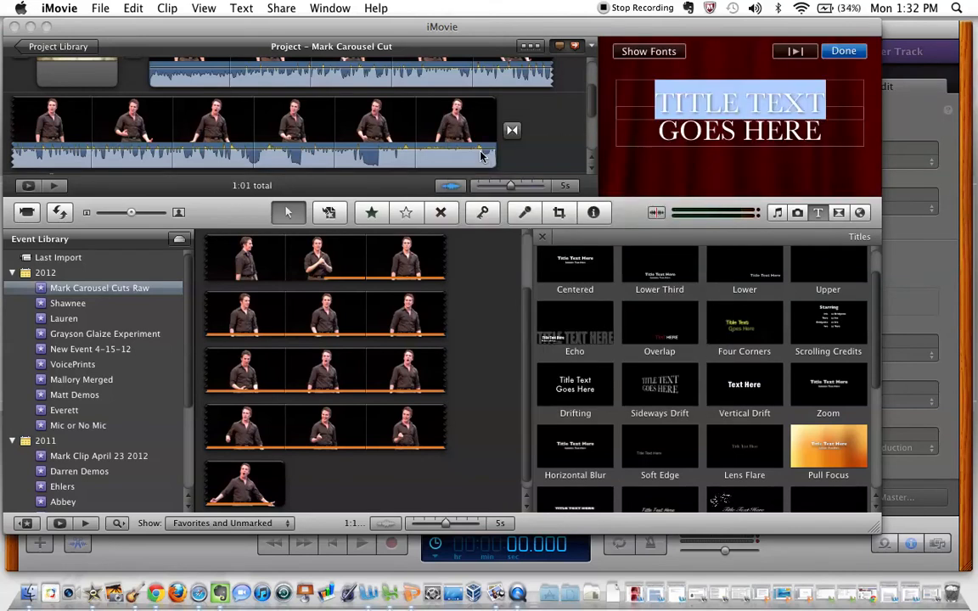
Replace the closing title's placeholder text with "Online at:" and the performer's website address on the second line
text(Online at:)
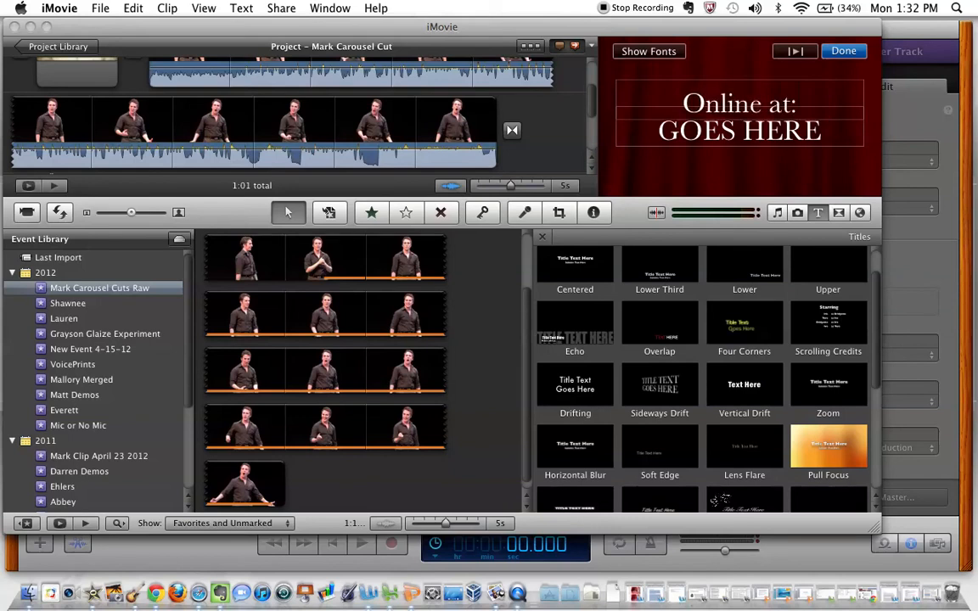
key(Tab)
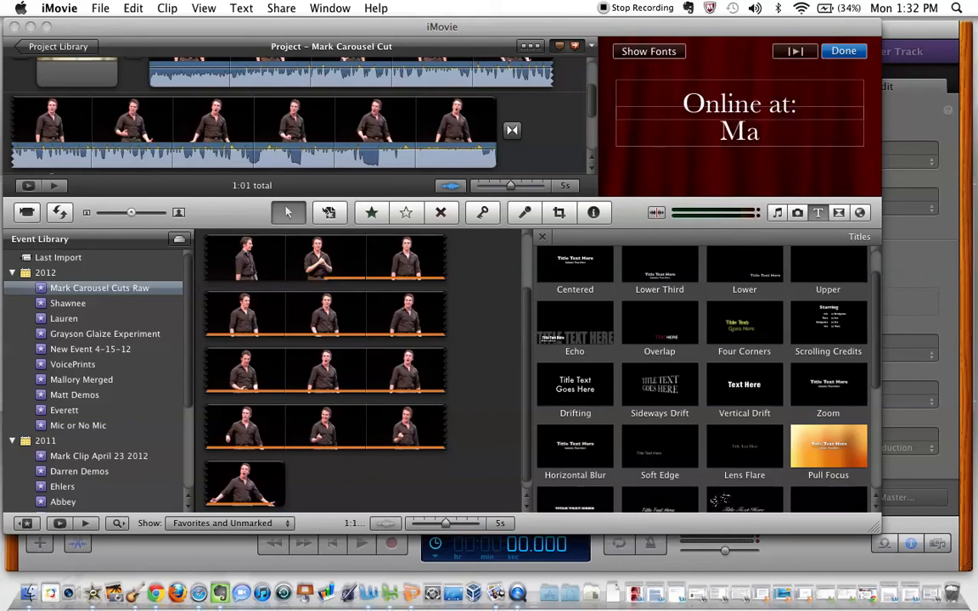
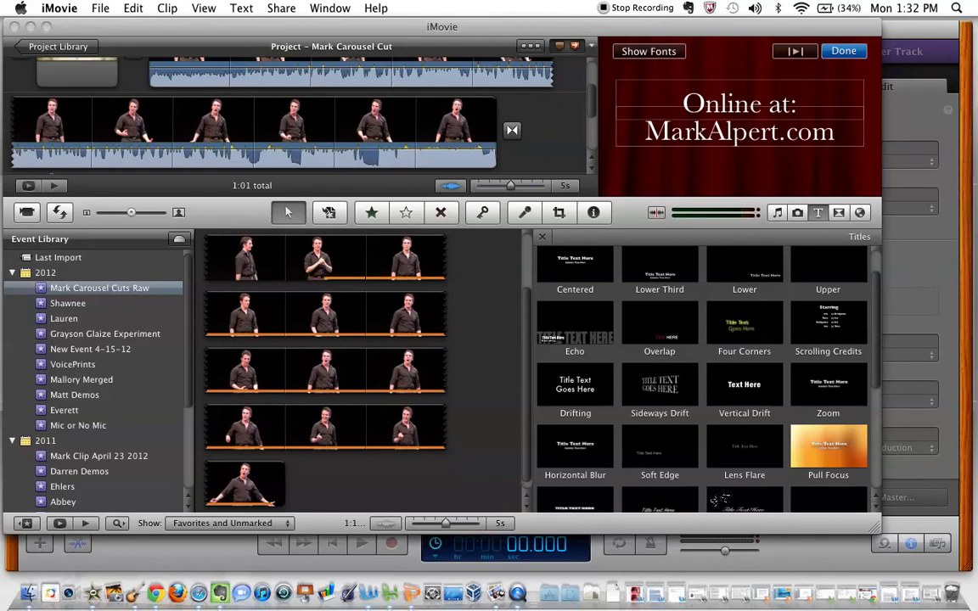
click(844, 51)
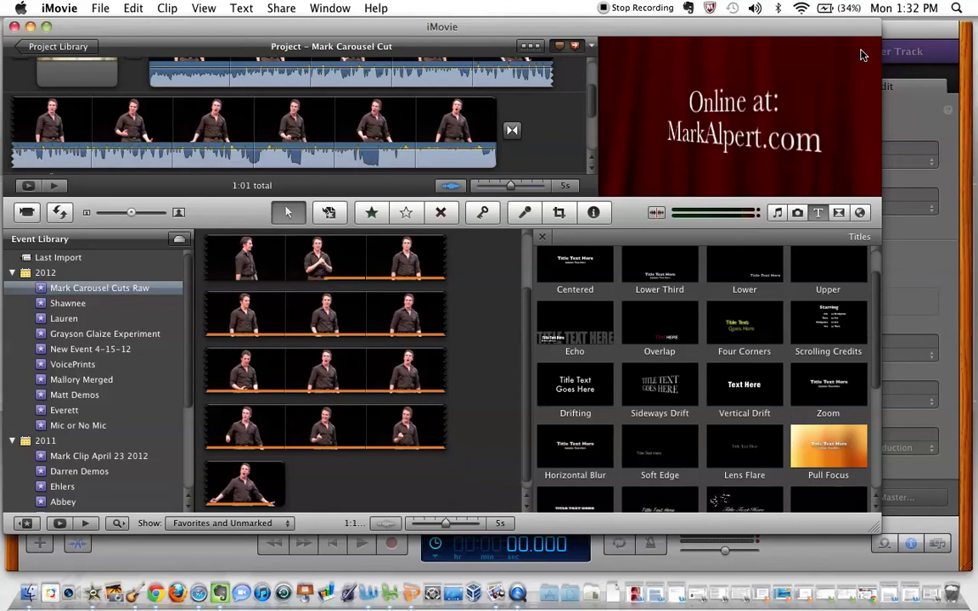
Set the closing title's duration to 4 s
scroll(501, 104, down, 3)
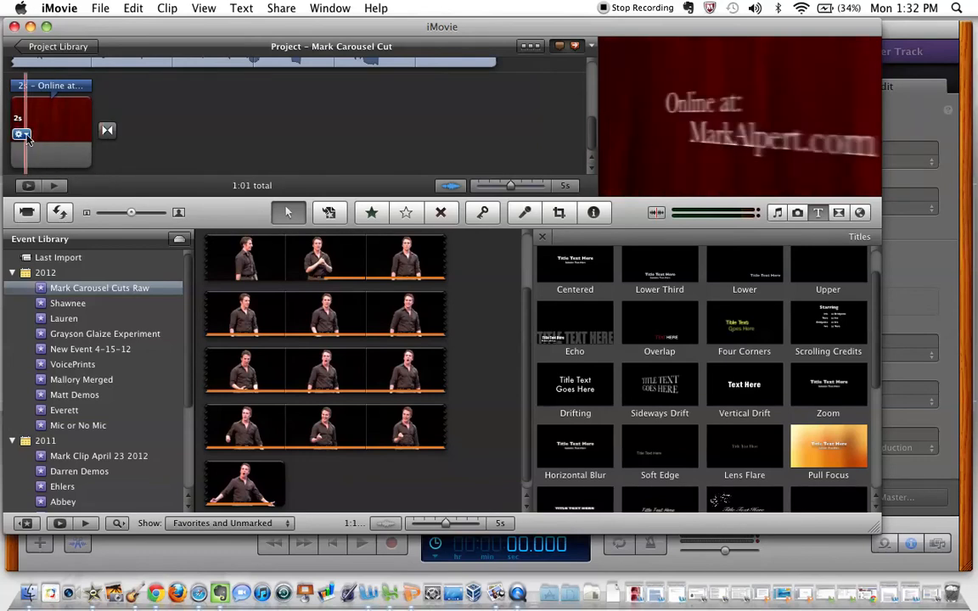
click(27, 138)
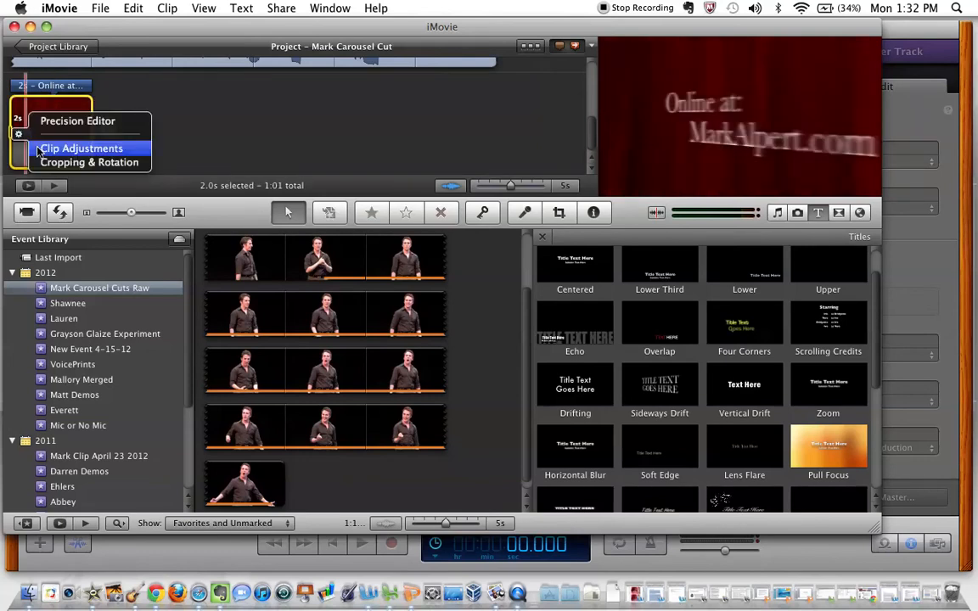
click(37, 149)
drag(231, 162, 271, 163)
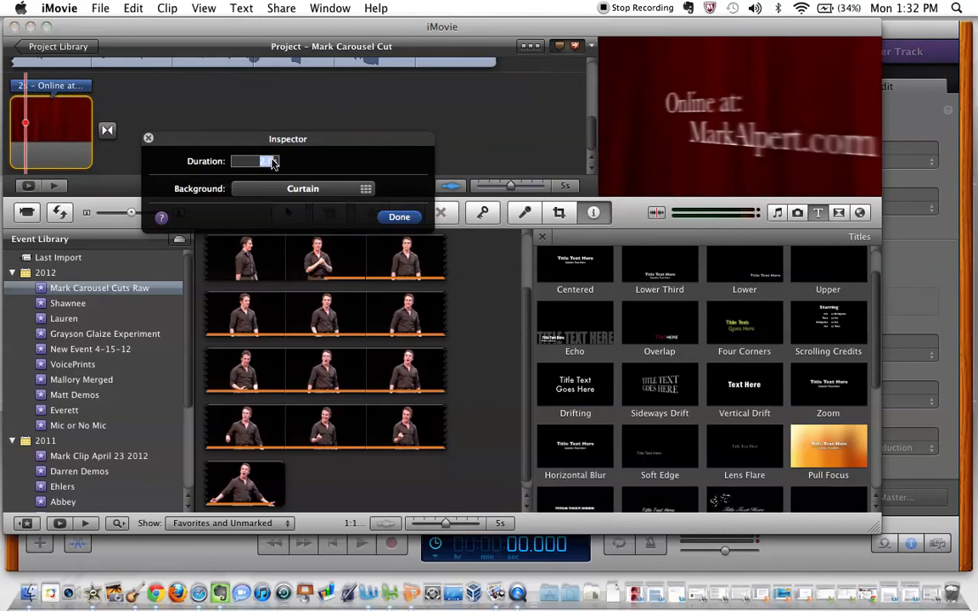
text(4)
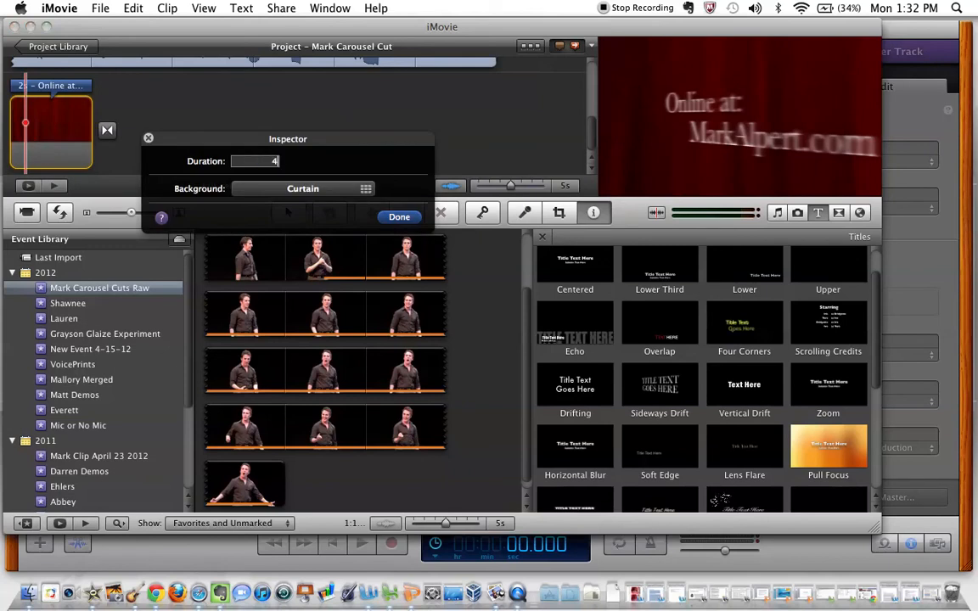
click(396, 217)
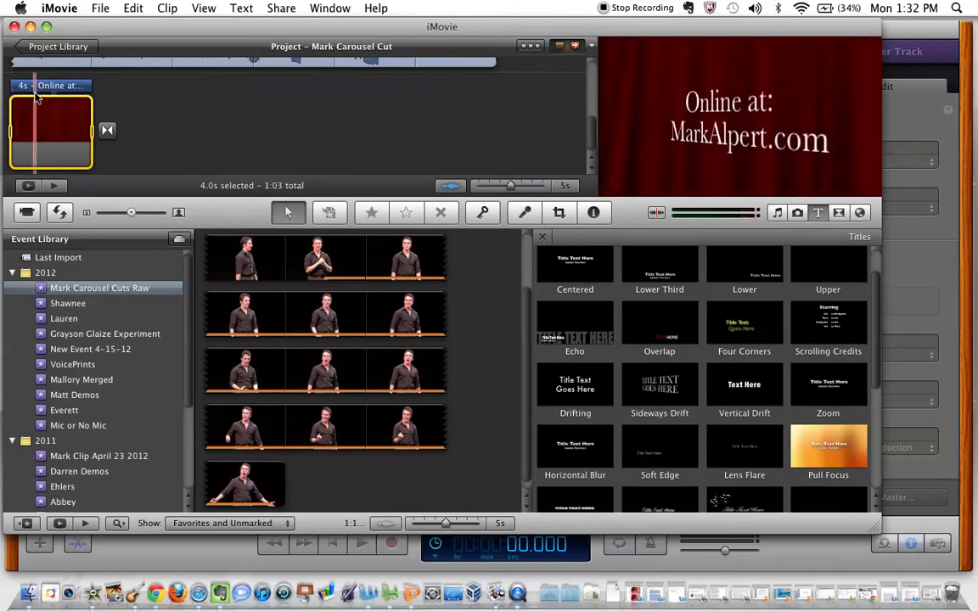
Play the project from the beginning, skim through the performance, and preview it full screen
scroll(219, 121, up, 3)
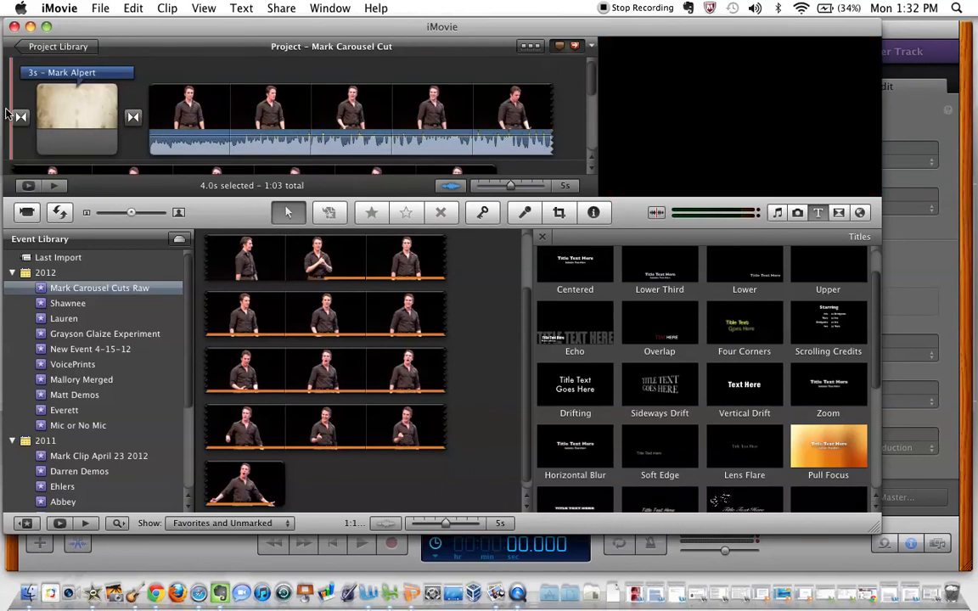
click(6, 114)
key(space)
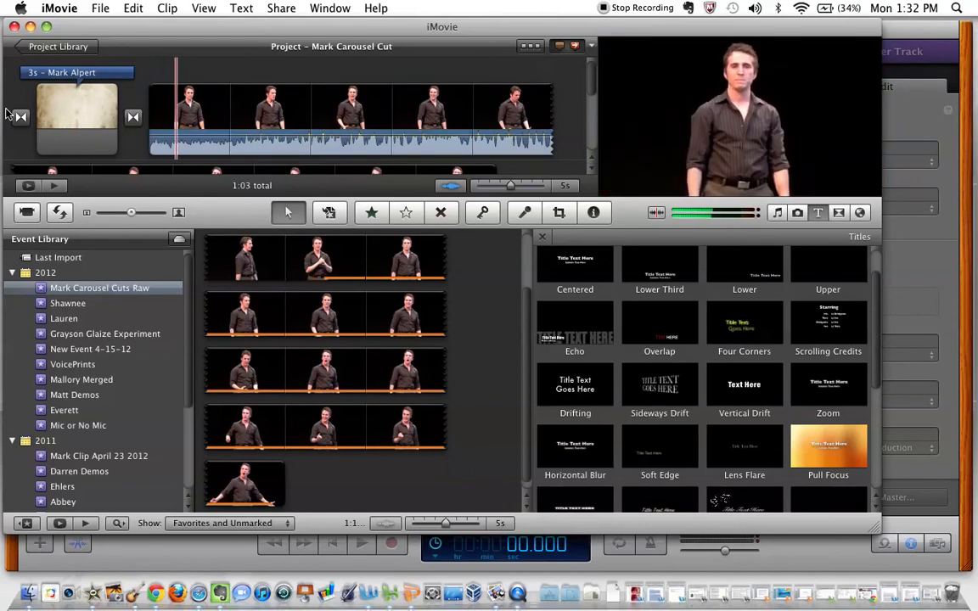
scroll(154, 74, down, 3)
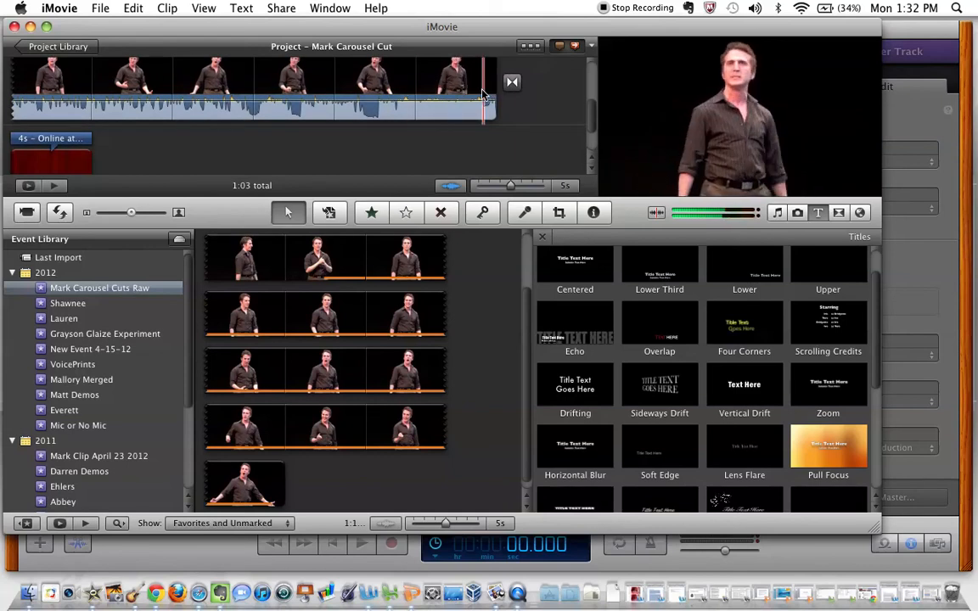
scroll(479, 96, up, 1)
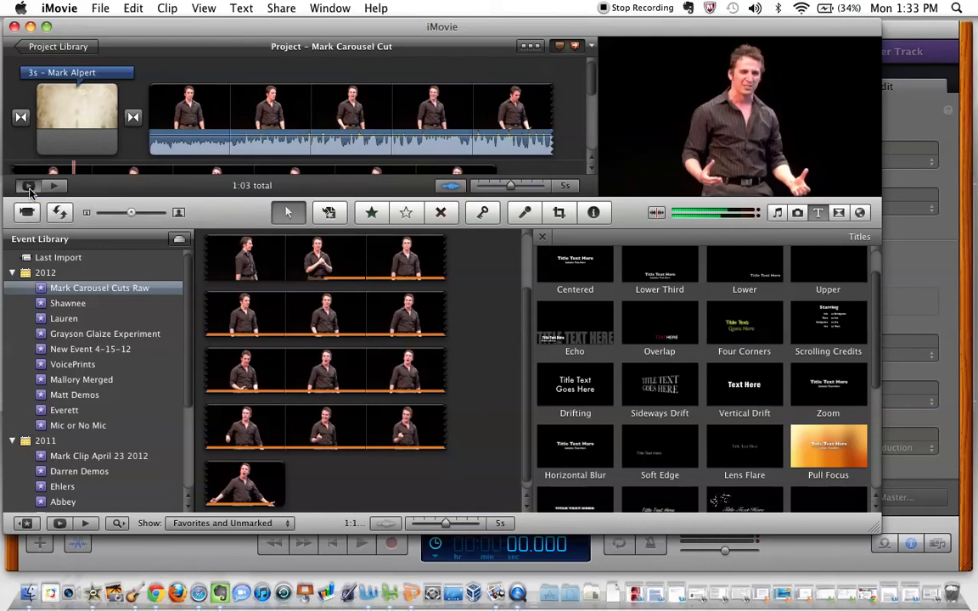
click(28, 186)
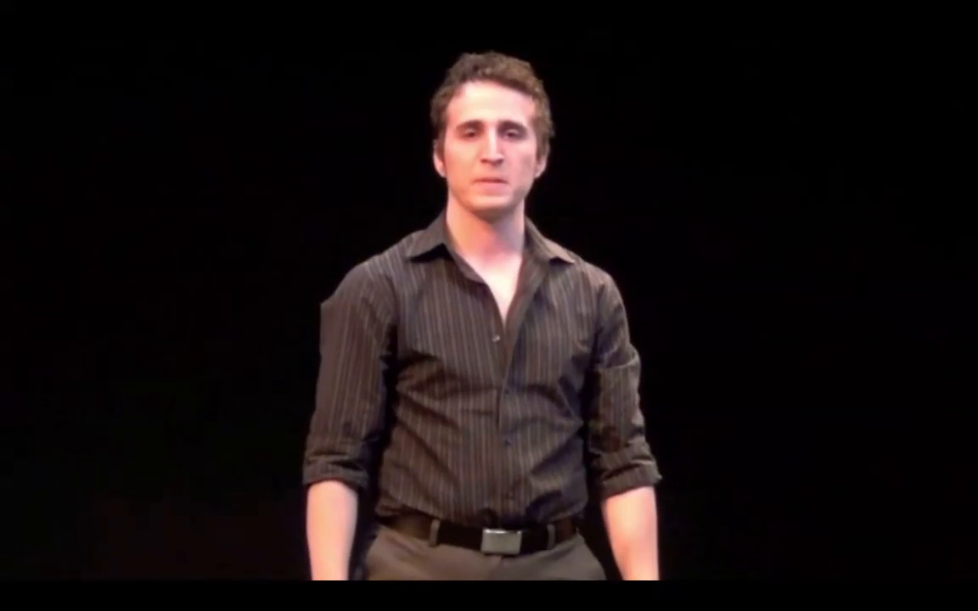
key(Escape)
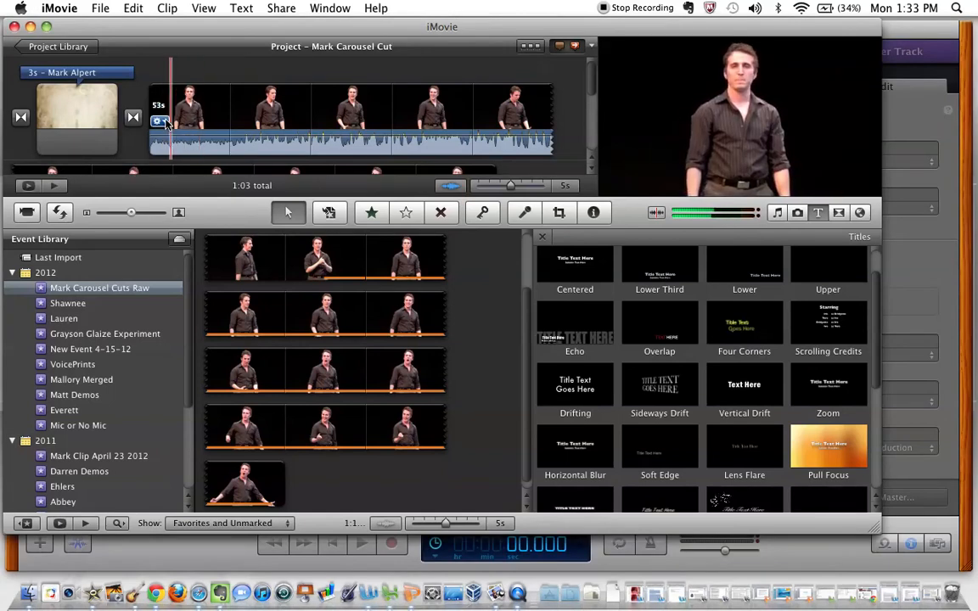
Adjust the performance clip's video levels, keeping the black level at 0% and setting the white level to 94%
click(161, 121)
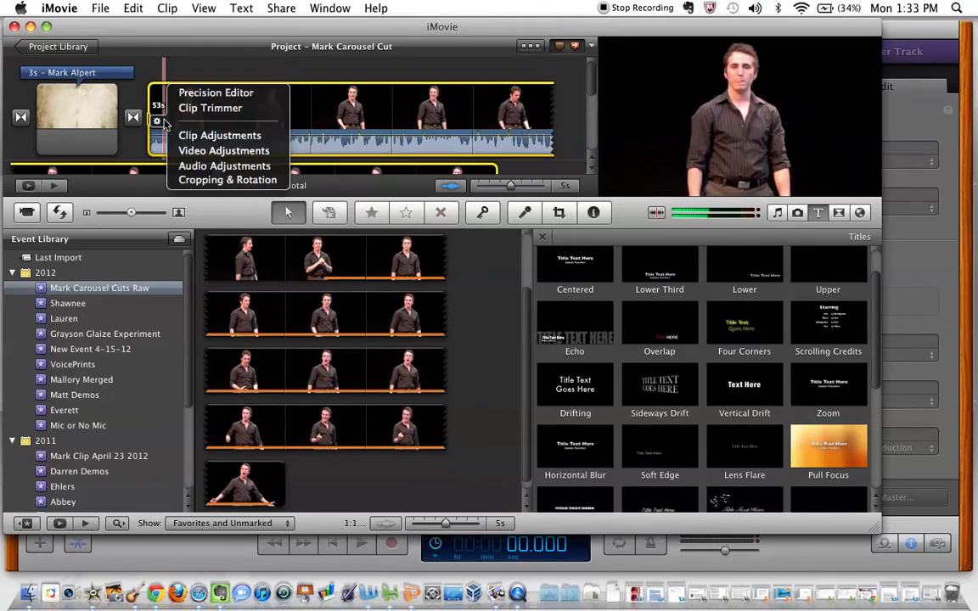
click(188, 150)
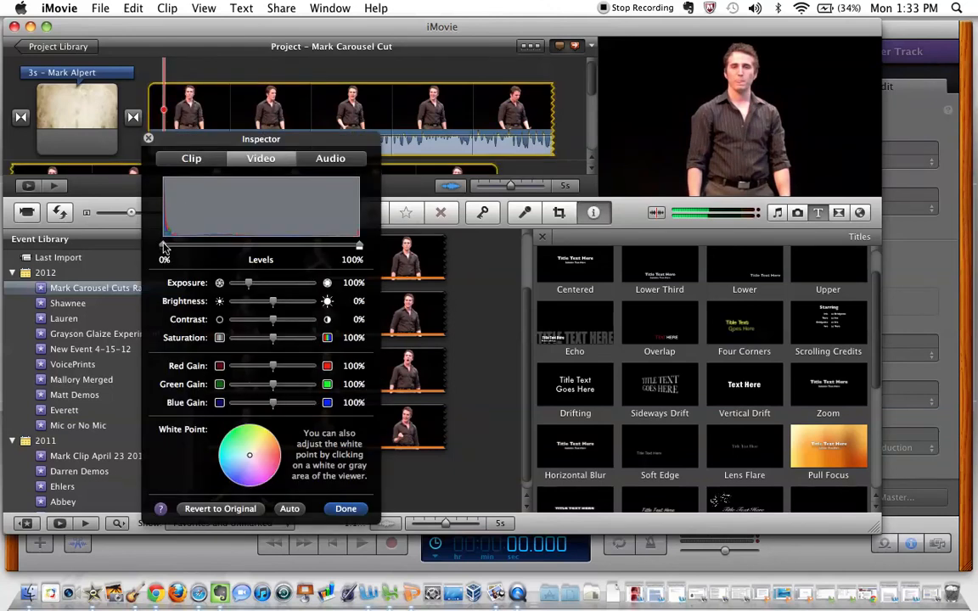
drag(164, 247, 220, 248)
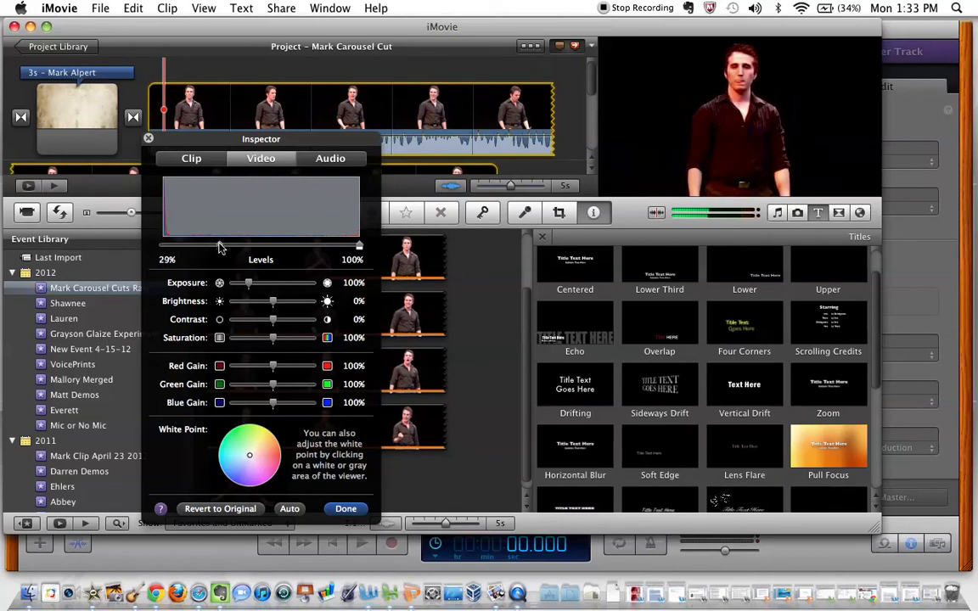
drag(219, 247, 157, 249)
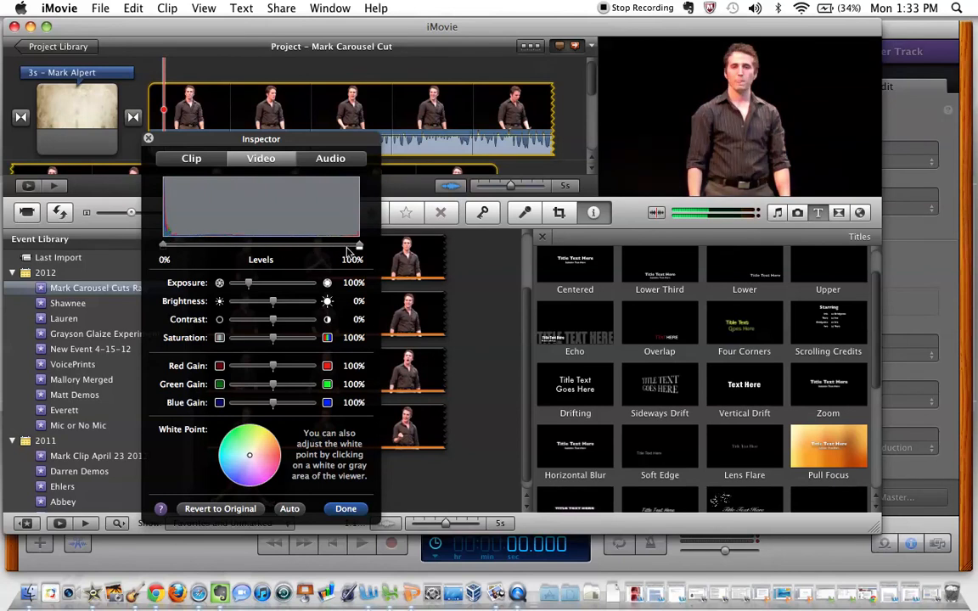
drag(360, 247, 348, 247)
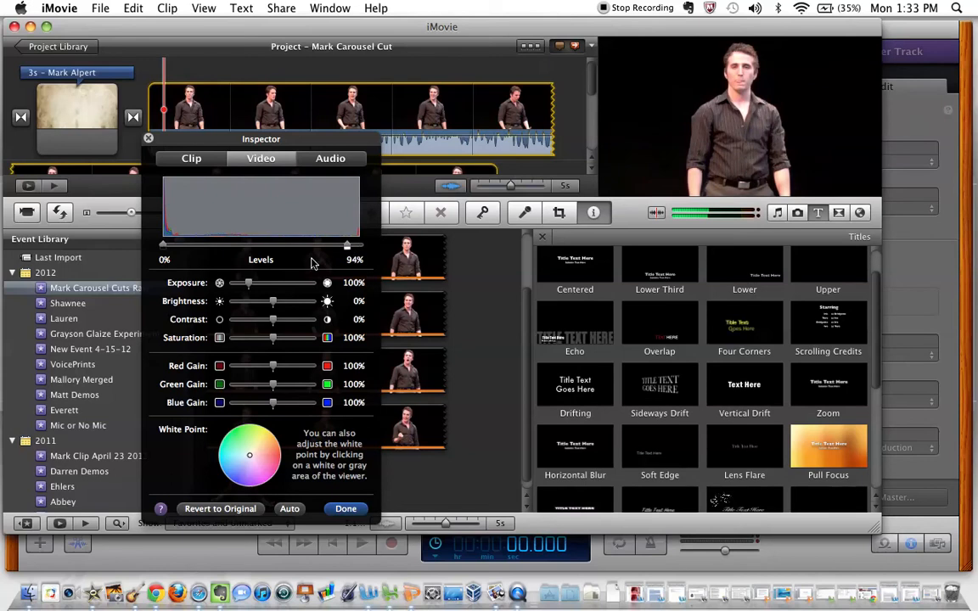
Set the performance clip's exposure to 96% and red gain to 94%, and accept the video adjustments
mouse_move(247, 285)
mouse_down()
mouse_move(222, 283)
mouse_move(272, 283)
mouse_move(248, 287)
mouse_up()
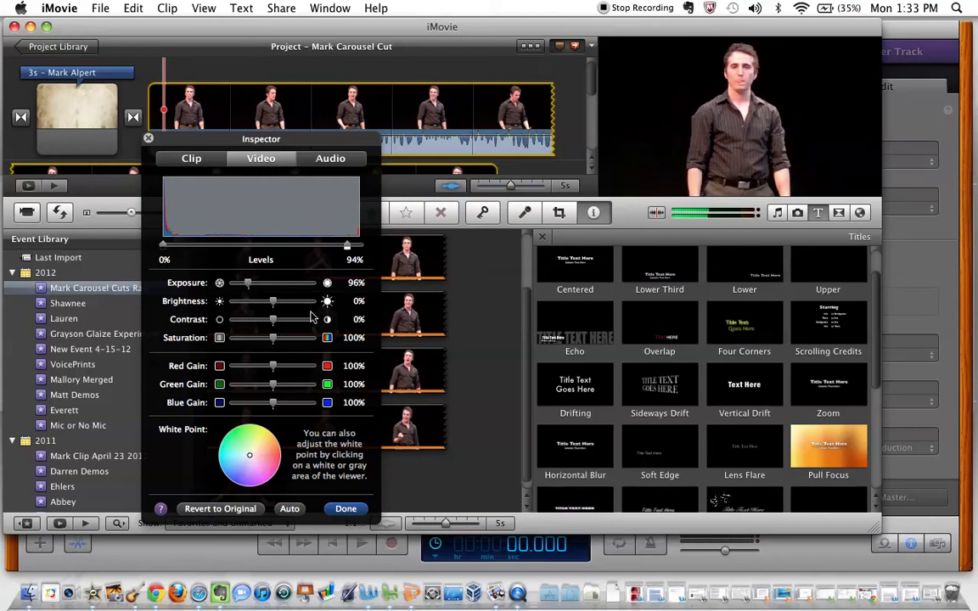
mouse_move(274, 370)
mouse_down()
mouse_move(263, 370)
mouse_move(283, 369)
mouse_move(274, 367)
mouse_up()
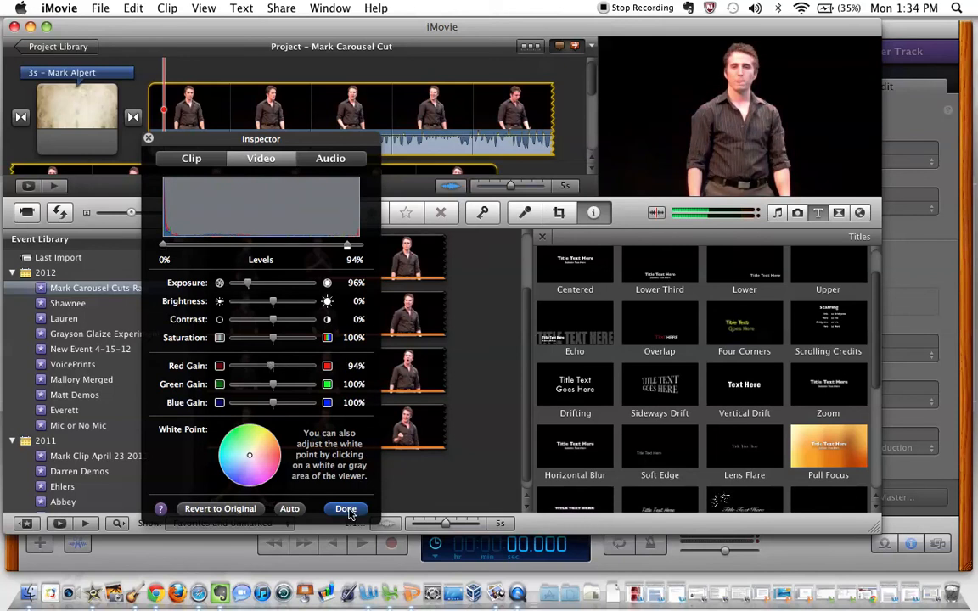
click(289, 509)
click(346, 509)
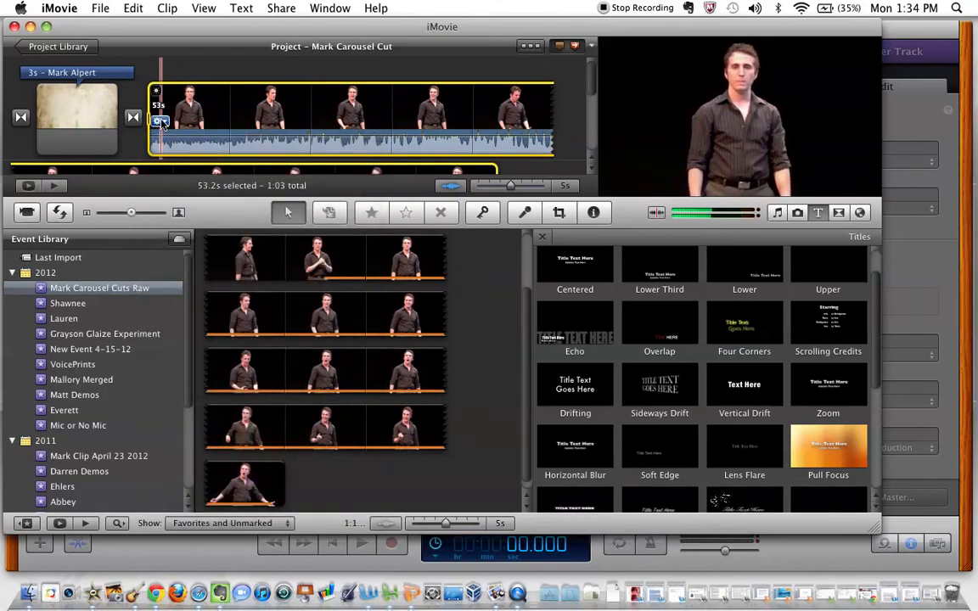
Try normalizing the performance clip's volume and play part of the clip to hear it
click(159, 121)
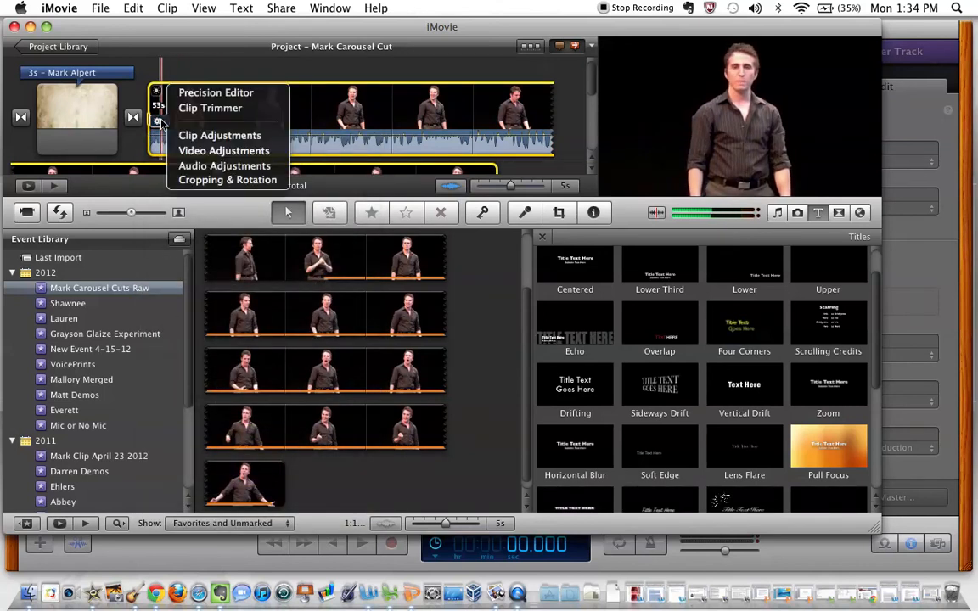
click(189, 167)
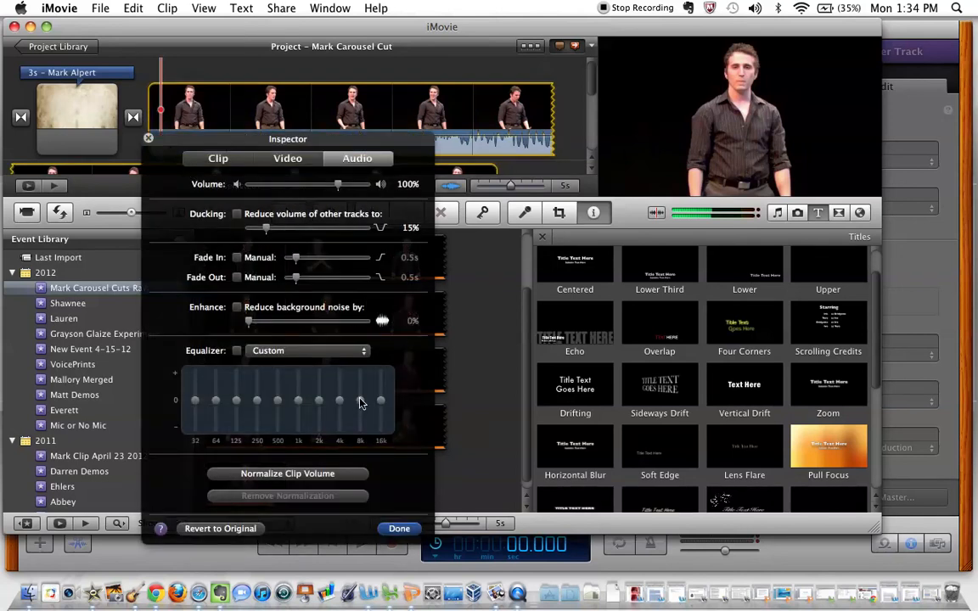
click(287, 473)
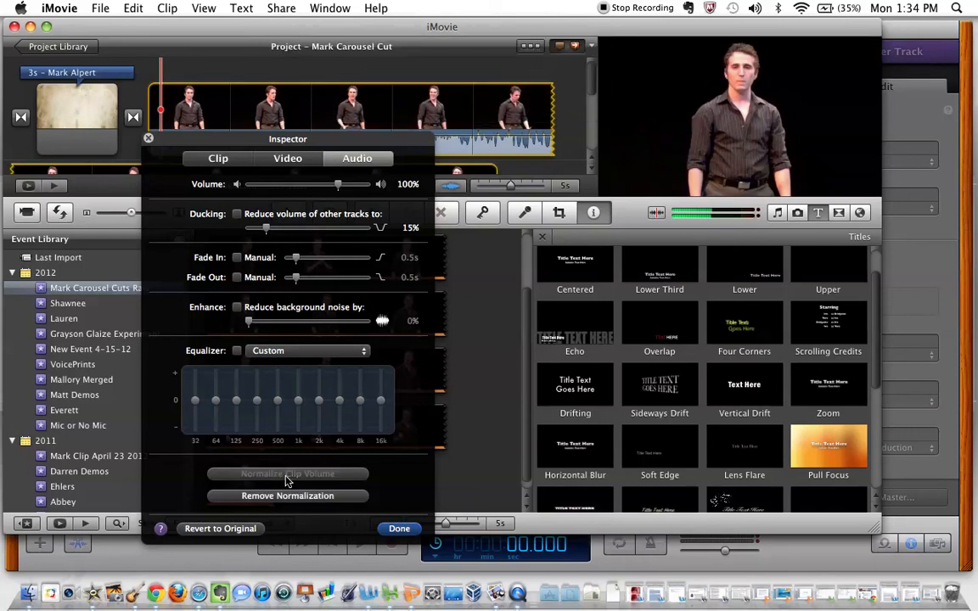
click(399, 527)
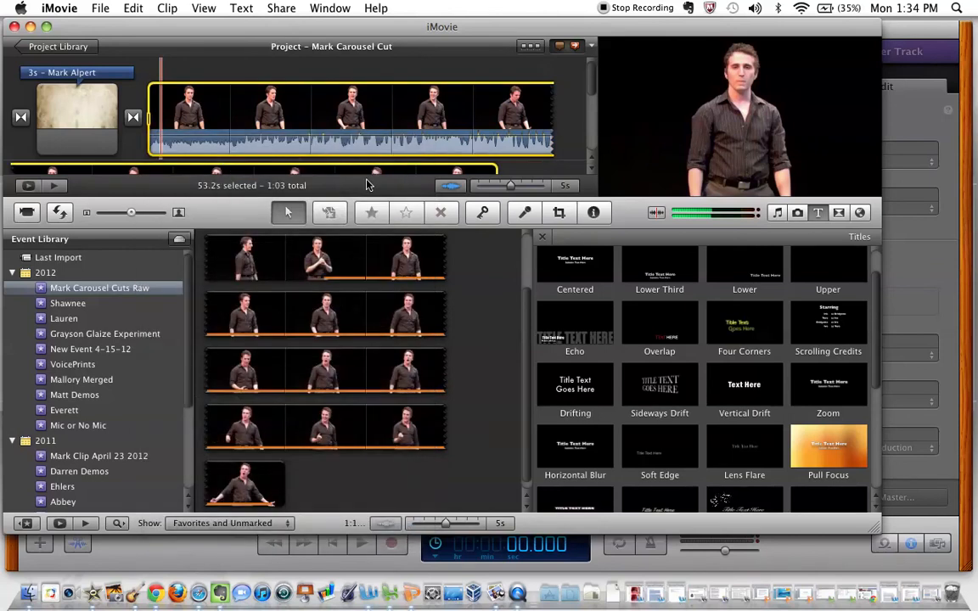
key(space)
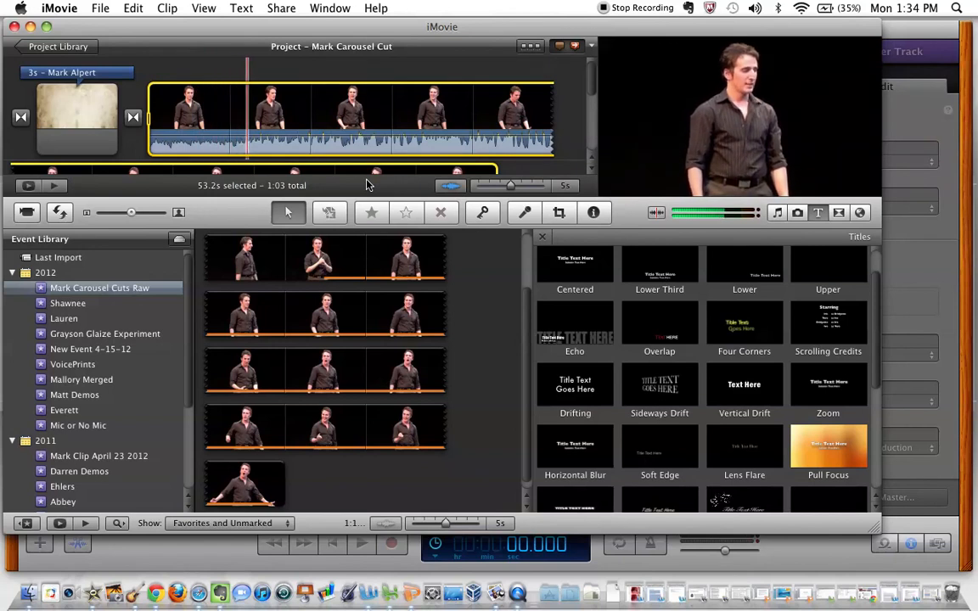
key(space)
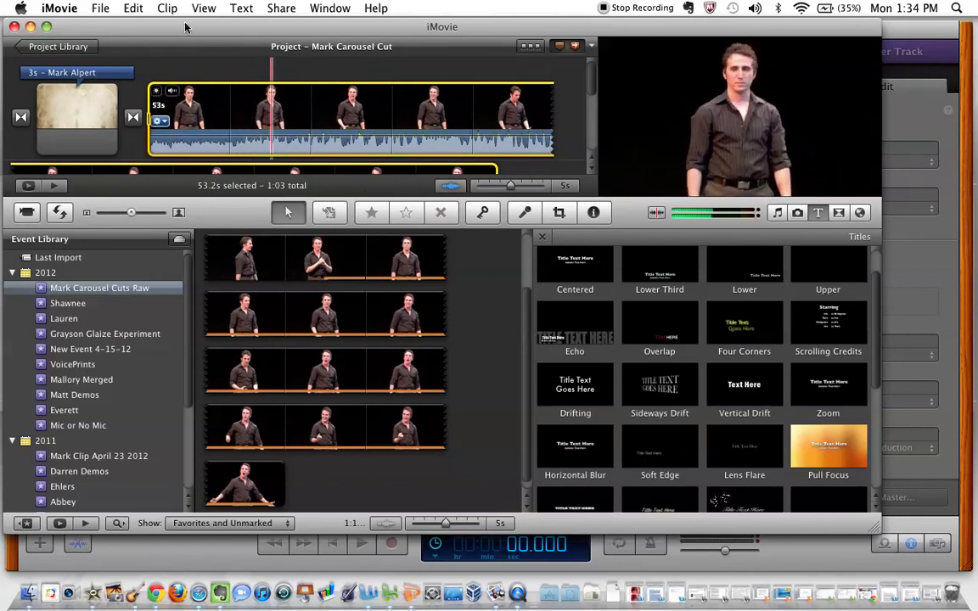
Remove the volume normalization from the performance clip
click(157, 121)
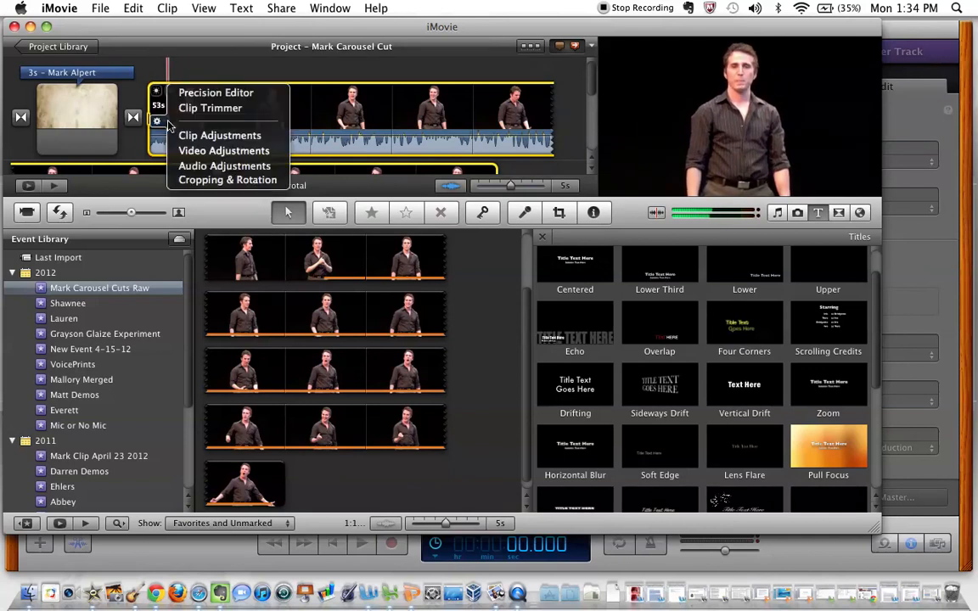
click(190, 165)
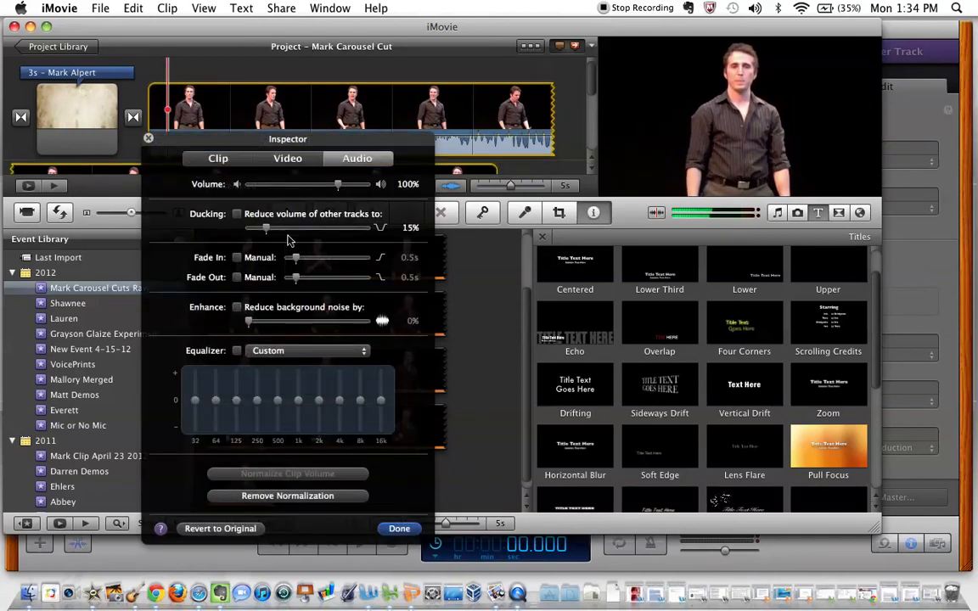
click(263, 496)
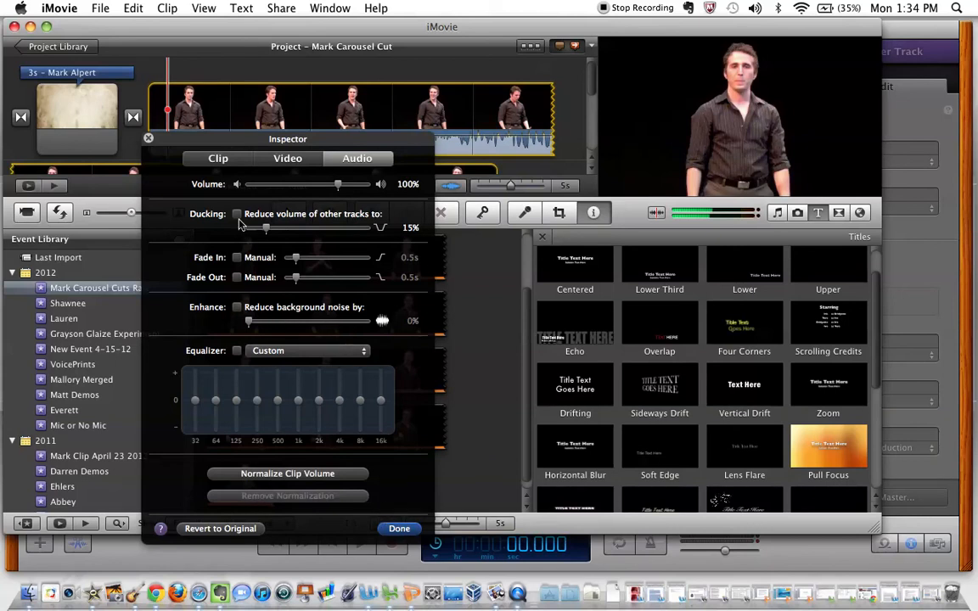
click(398, 529)
Open the project's YouTube publishing settings and view the form for adding an account, leaving it without adding one
scroll(439, 120, down, 1)
scroll(439, 119, down, 1)
scroll(323, 78, down, 3)
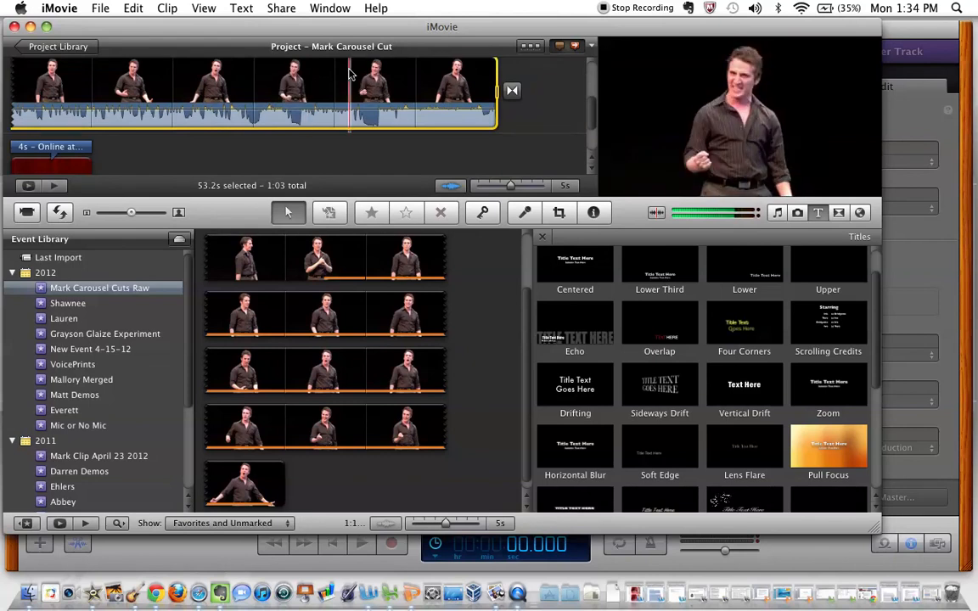
click(275, 8)
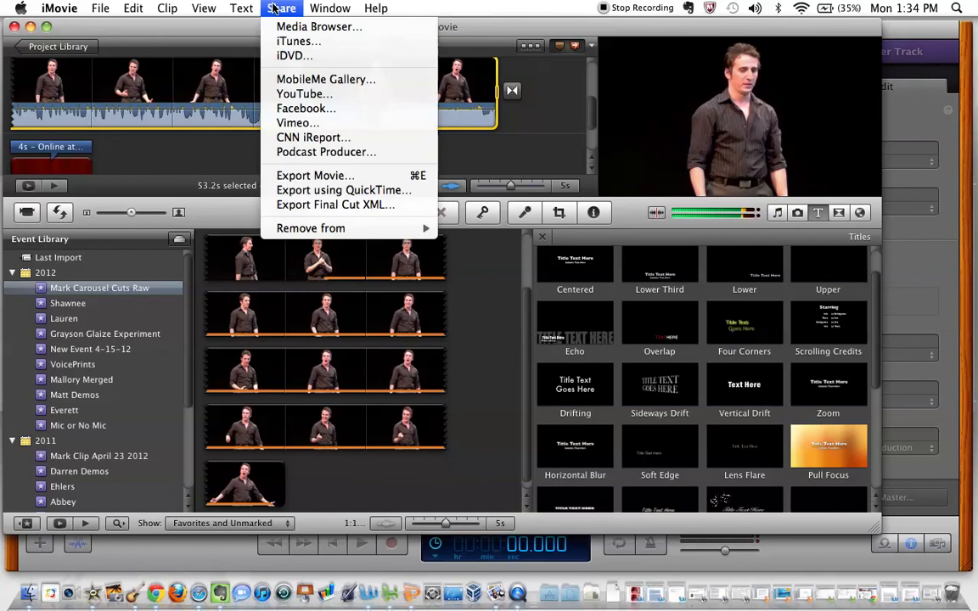
click(296, 95)
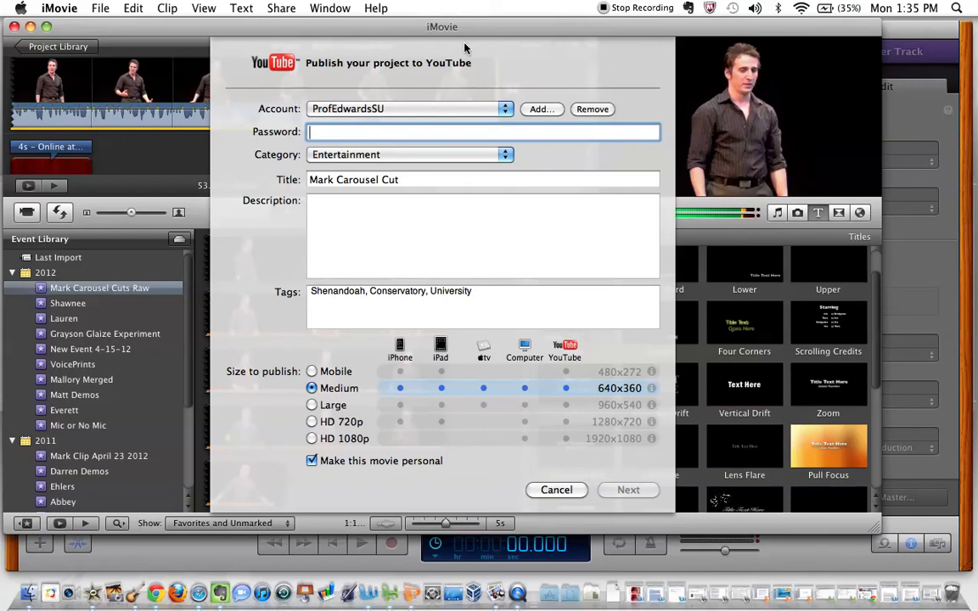
click(555, 109)
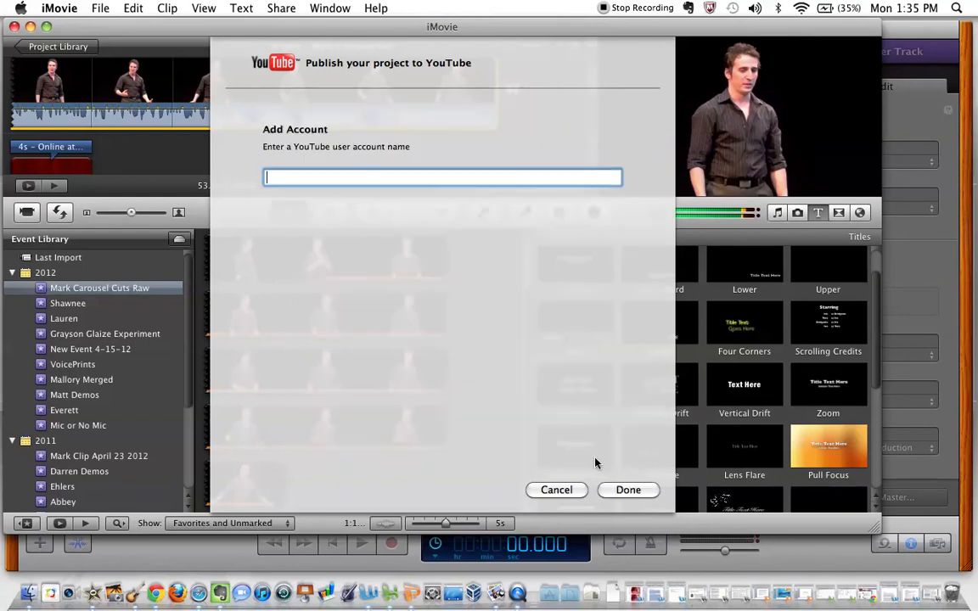
click(568, 490)
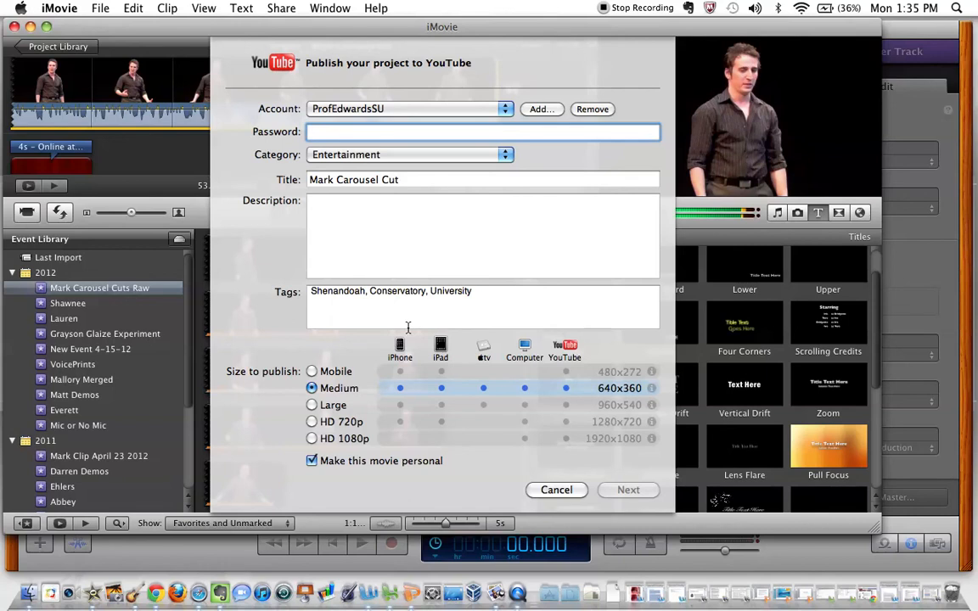
Try the Large and HD 720p publish sizes for YouTube, return to Large, and cancel the publishing
click(312, 405)
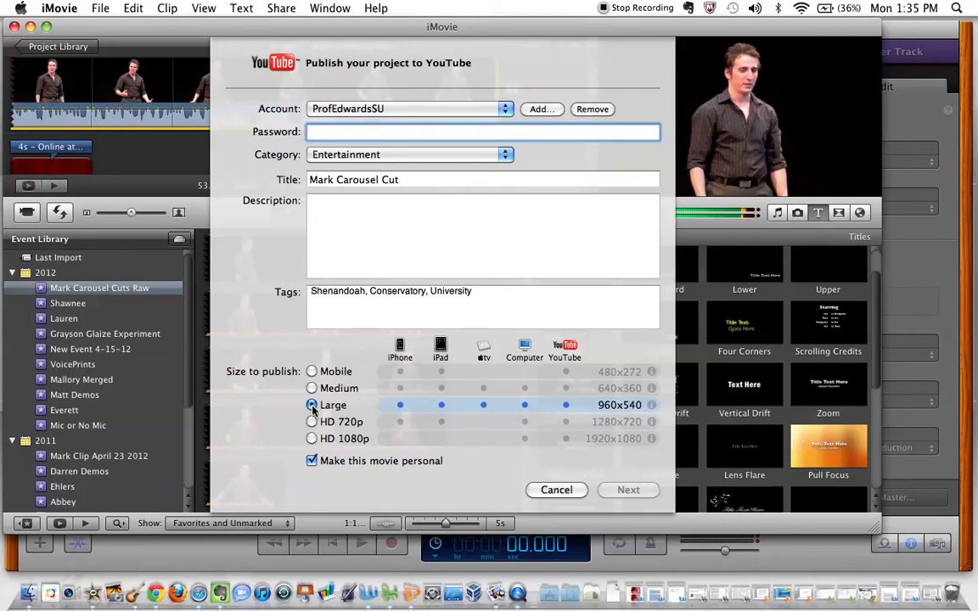
click(312, 422)
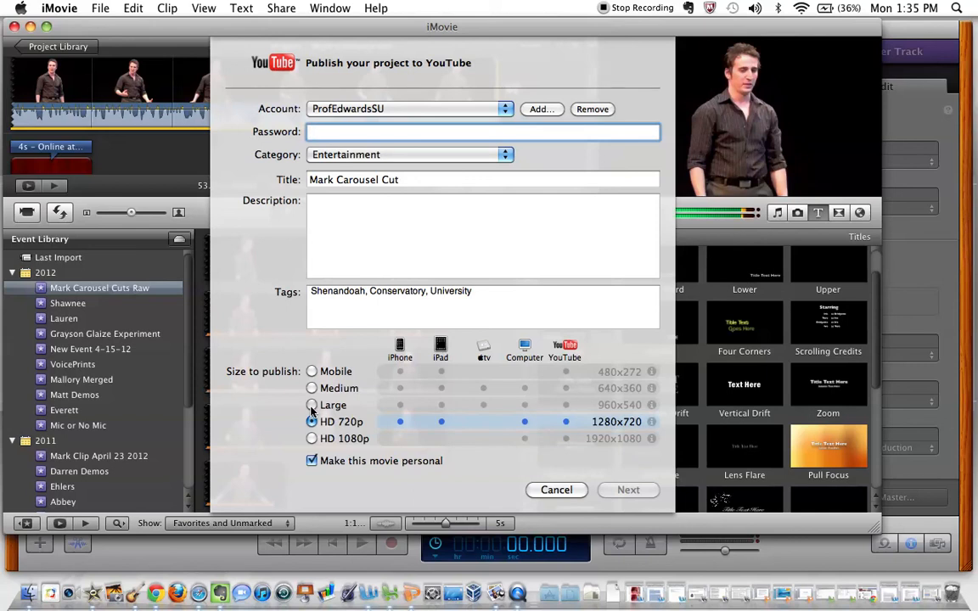
click(312, 406)
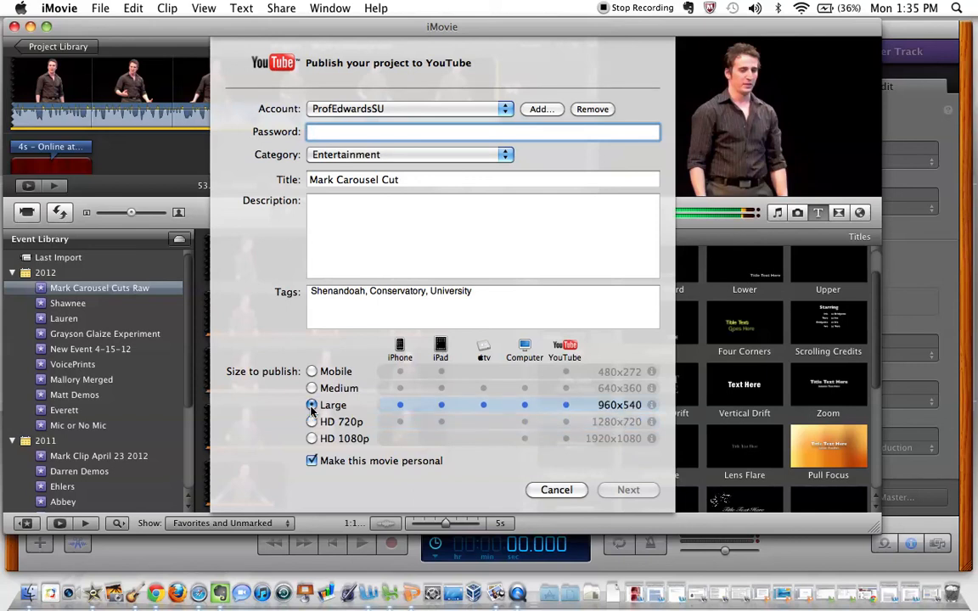
click(576, 490)
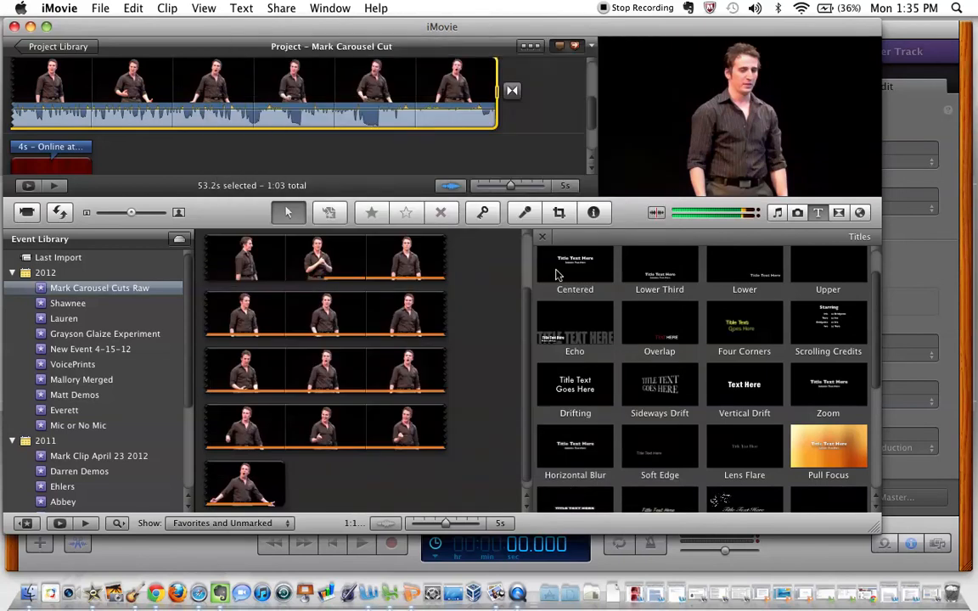
Review the movie export settings for file name, location and size, and cancel without exporting
click(282, 8)
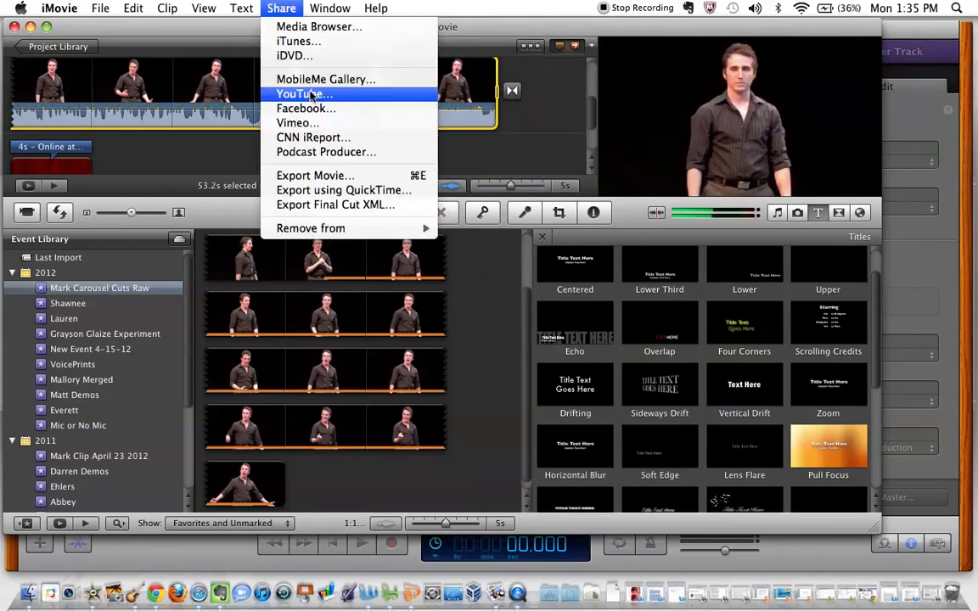
click(316, 176)
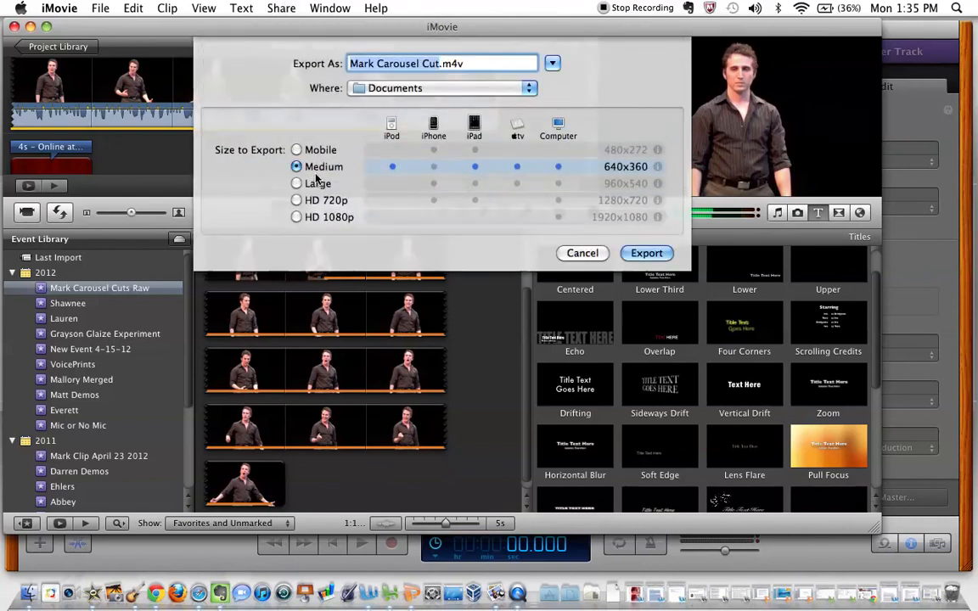
click(592, 253)
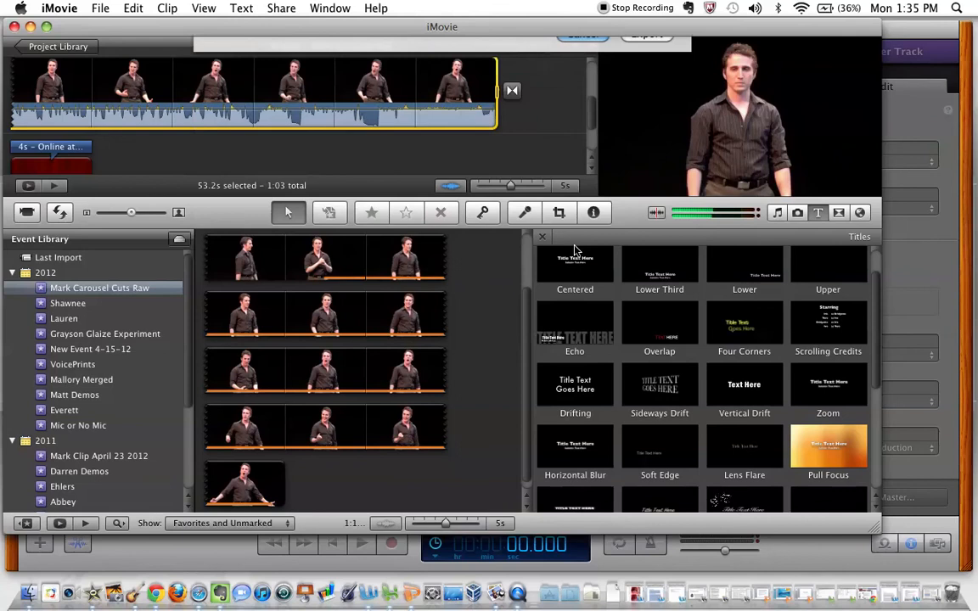
Review the QuickTime export settings and their quality presets, and cancel without saving a file
click(267, 8)
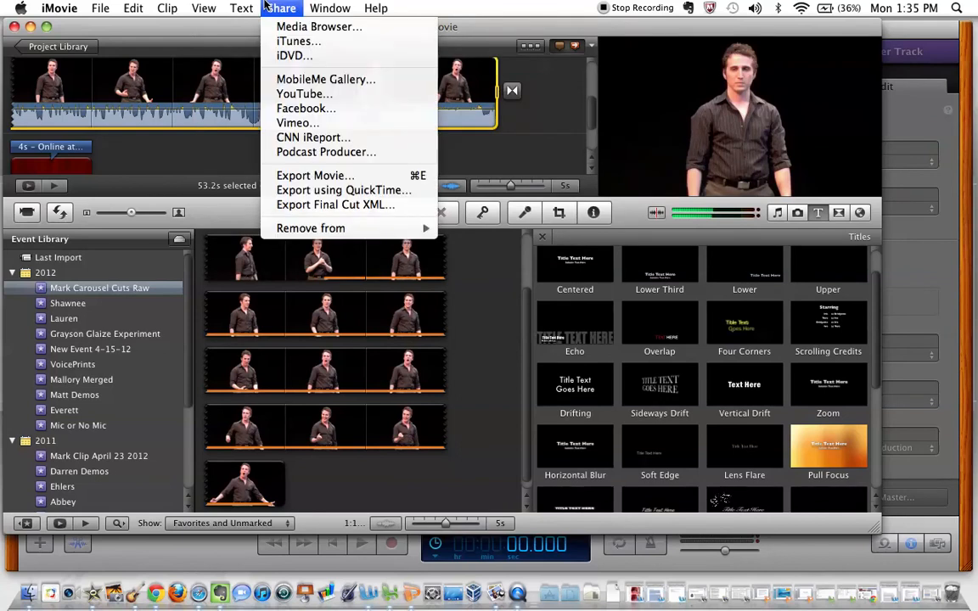
click(291, 193)
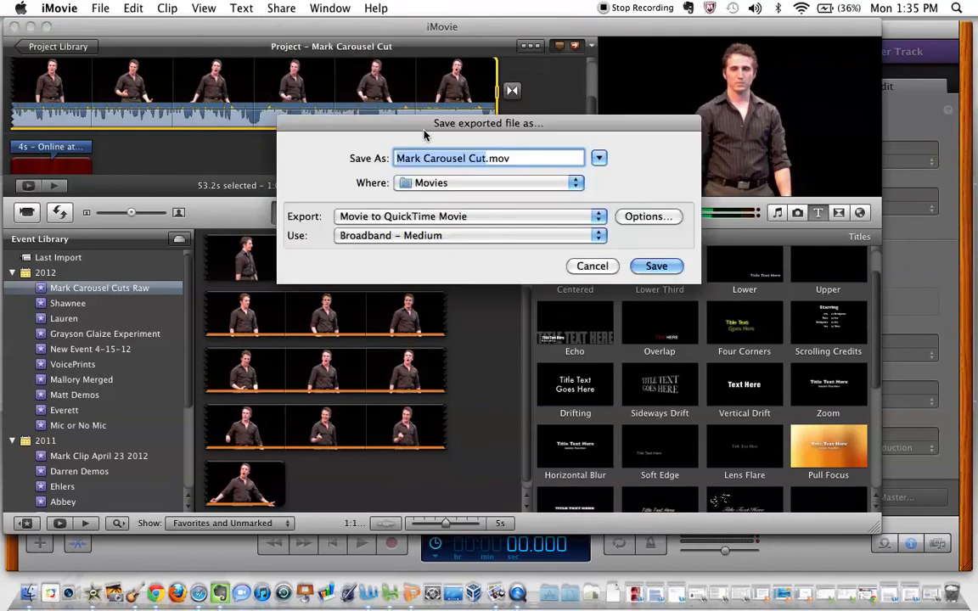
click(496, 237)
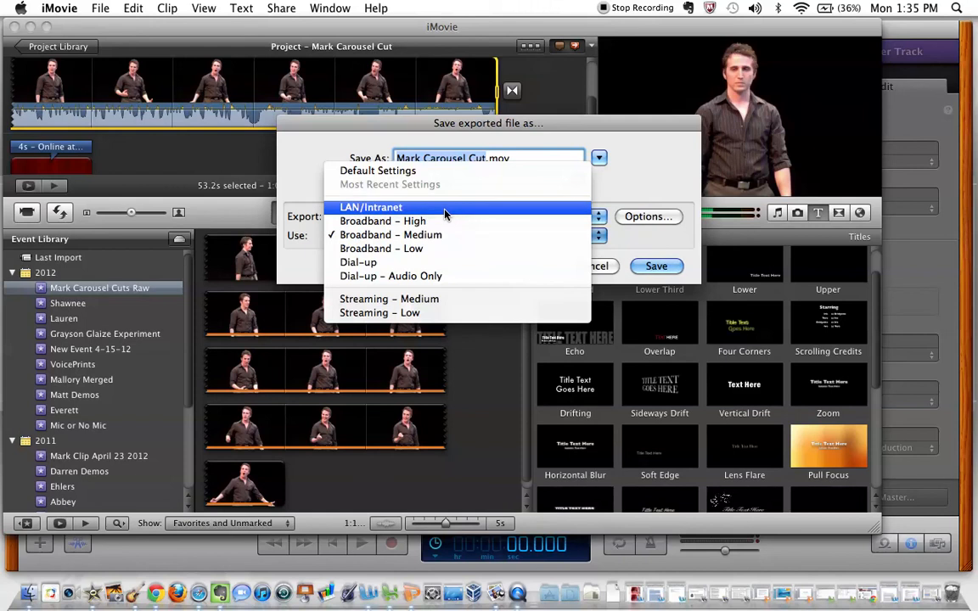
click(632, 187)
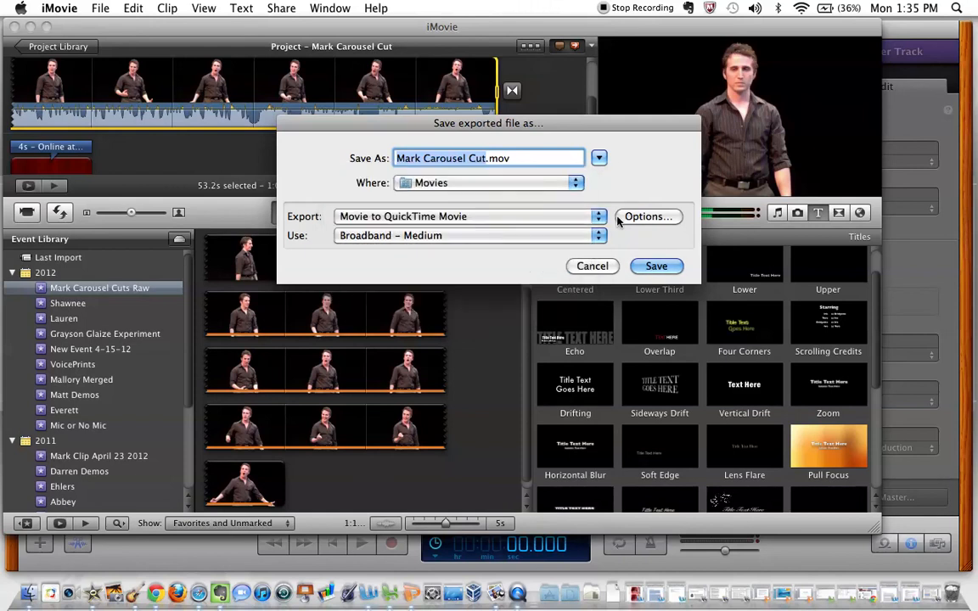
click(593, 267)
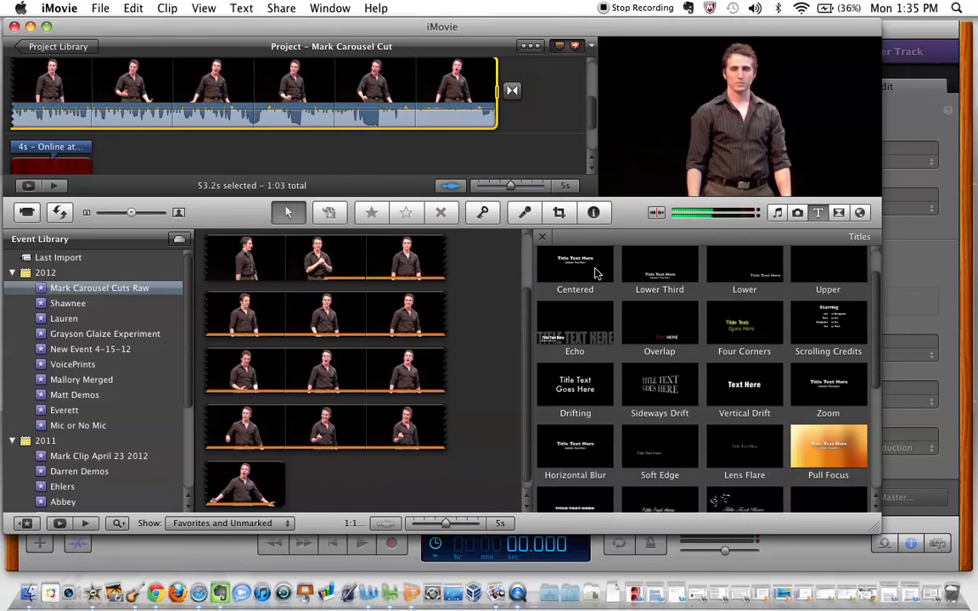